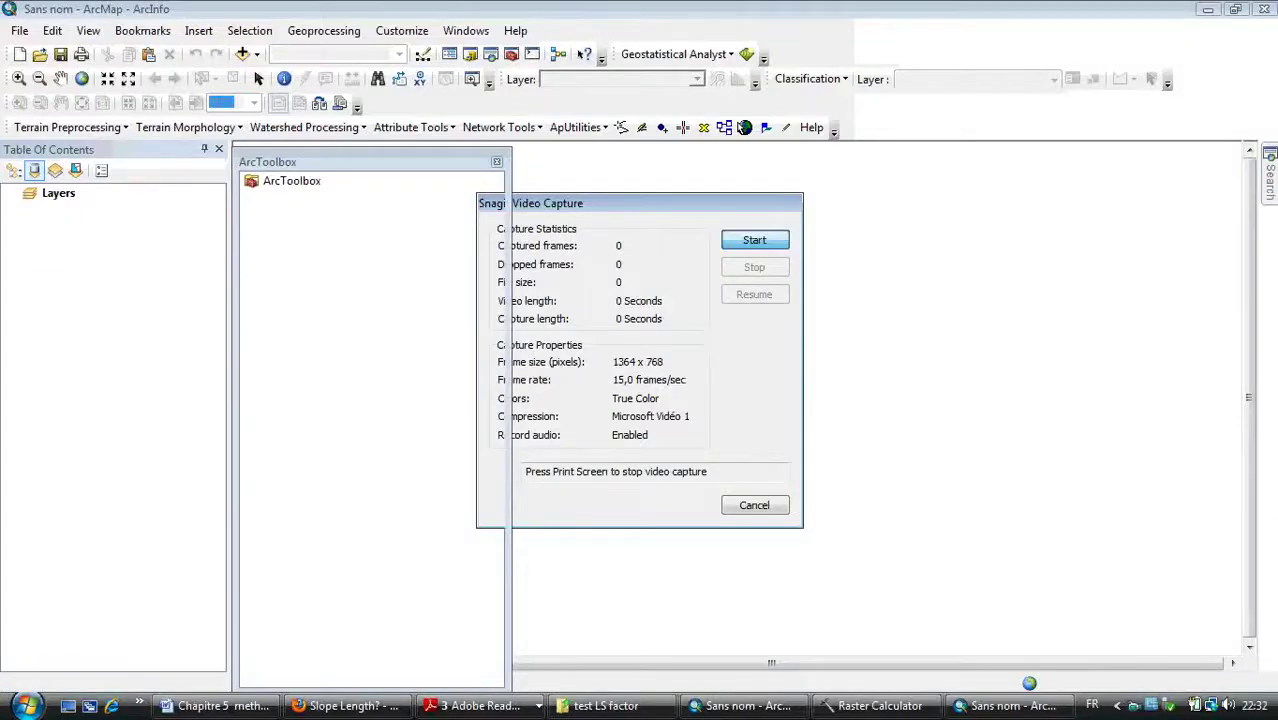
key("Return")
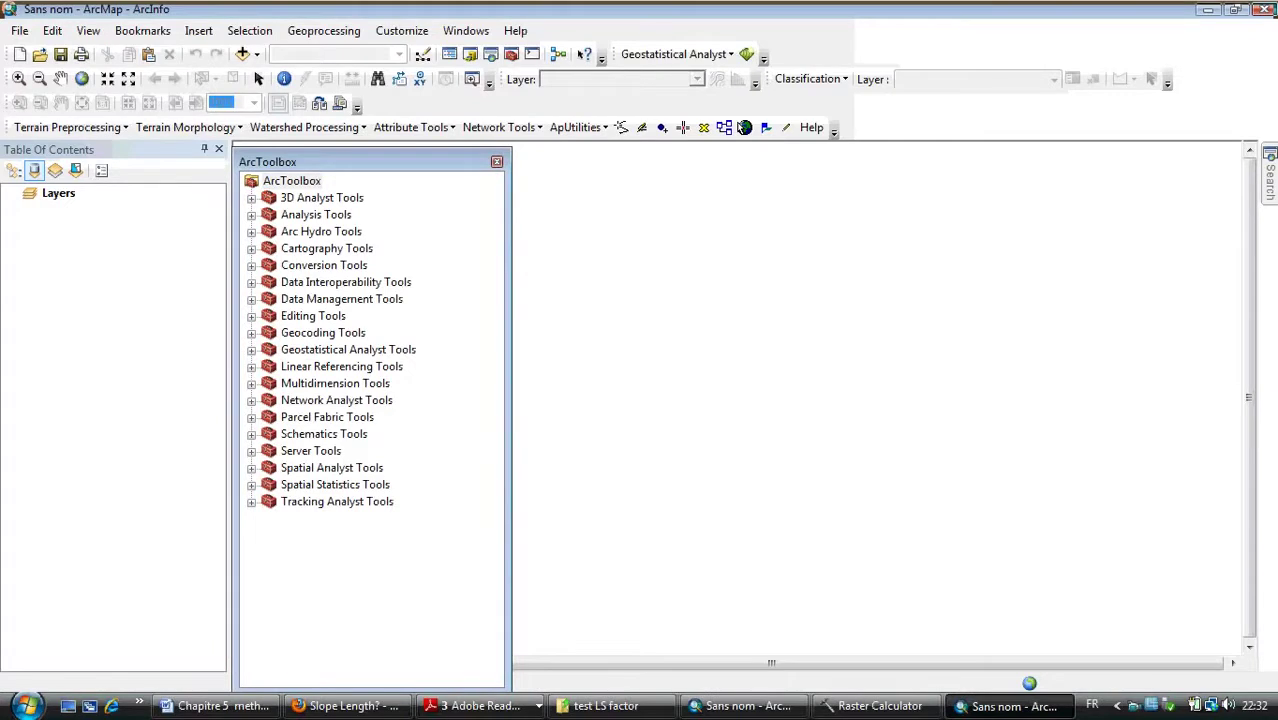
left_click_drag(370, 162, 371, 162)
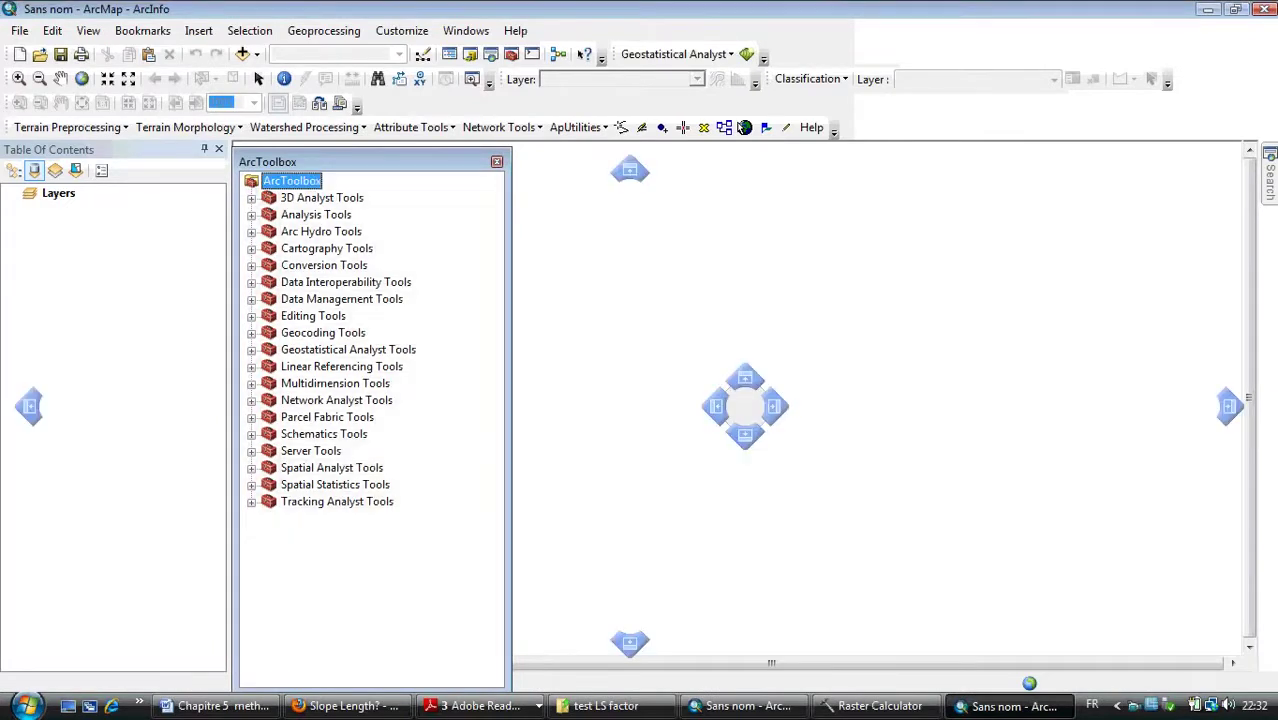
left_click_drag(290, 165, 293, 162)
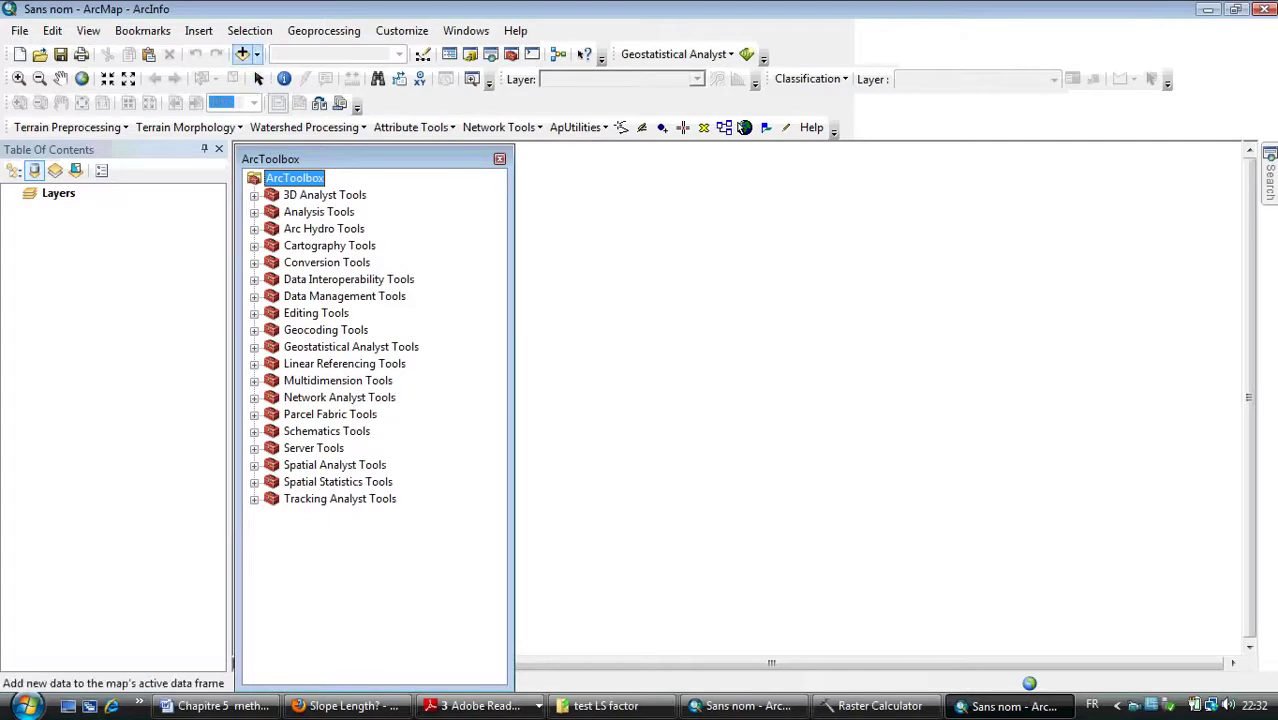
- Add the LS factor creation.dem raster from the test LS factor folder to the map
left_click(257, 55)
left_click(291, 77)
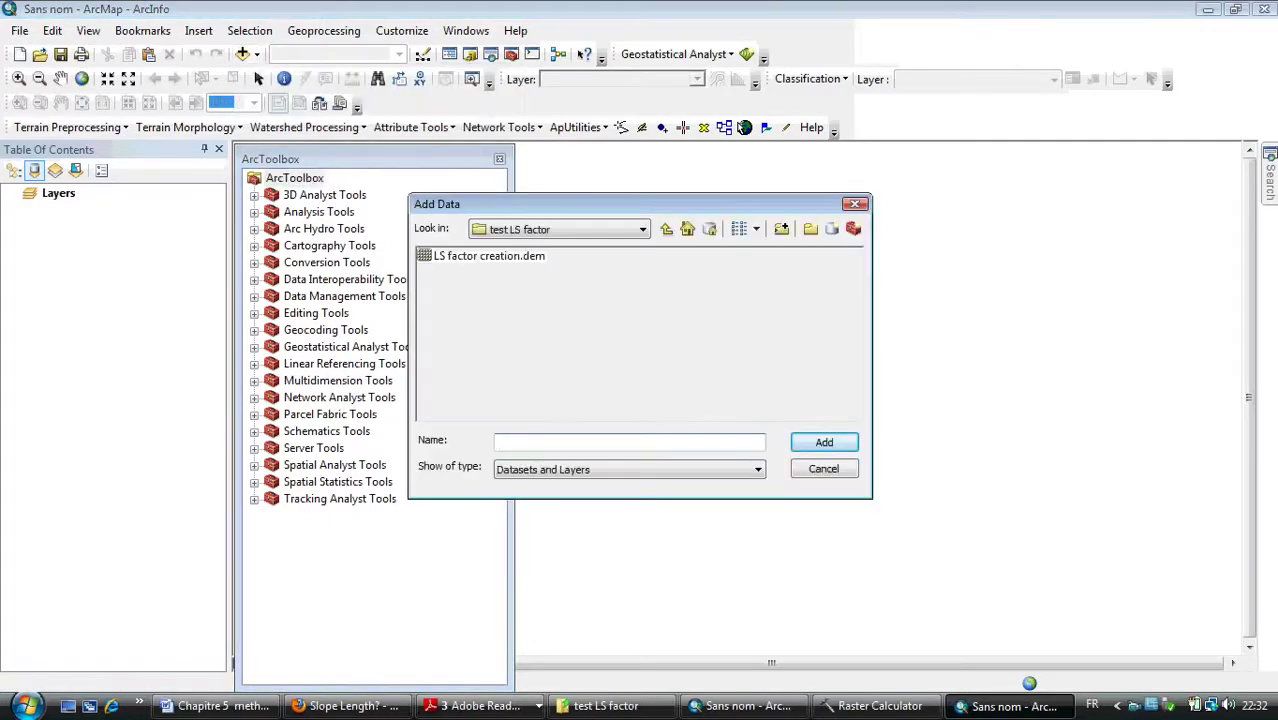
left_click(489, 256)
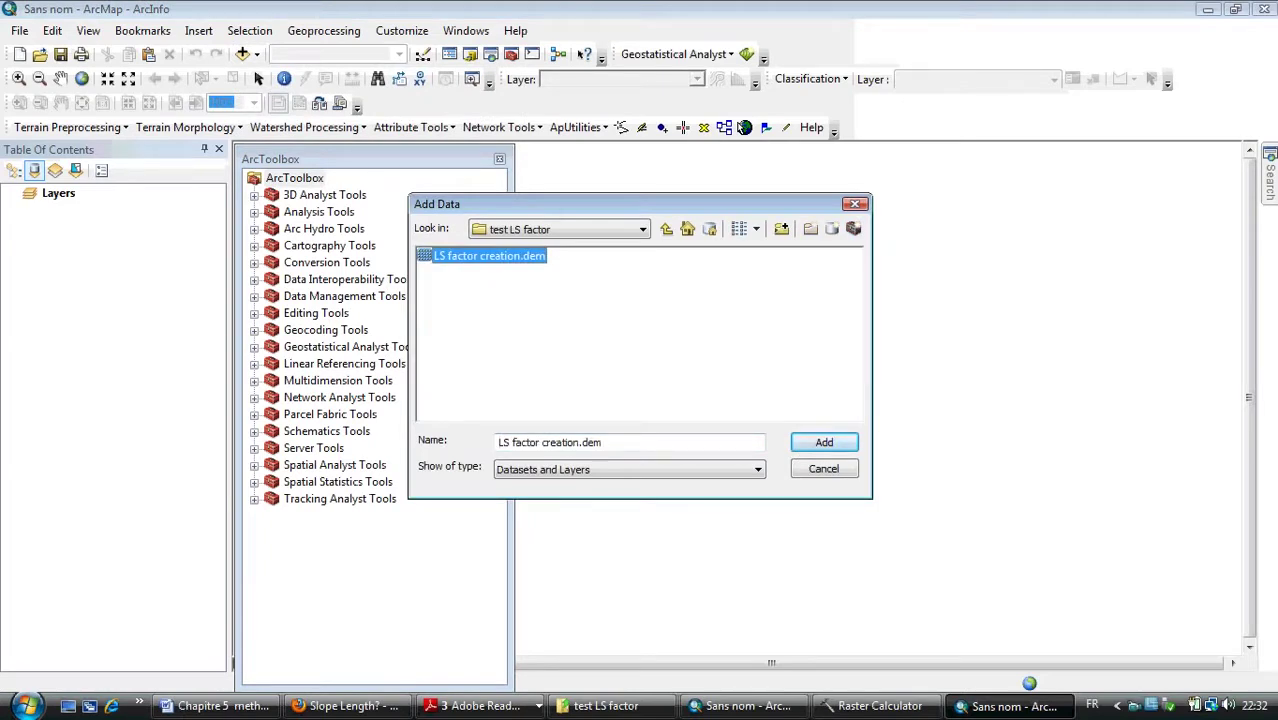
left_click(824, 442)
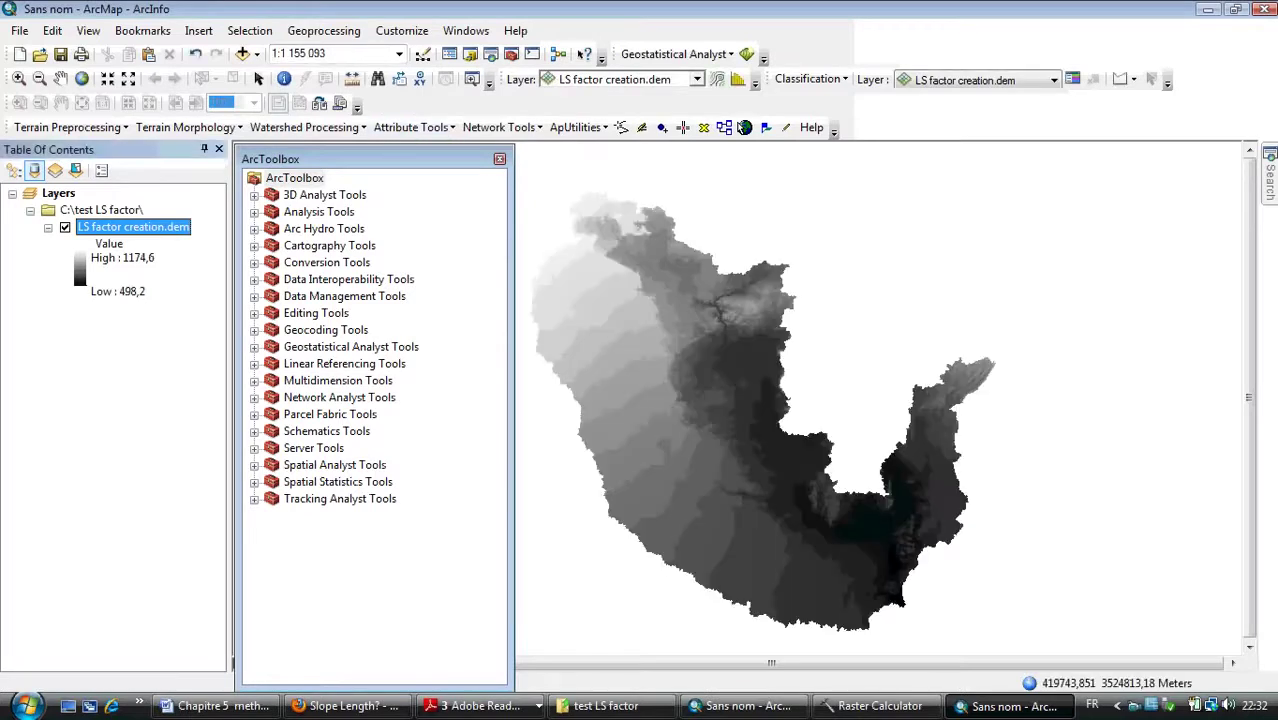
right_click(430, 109)
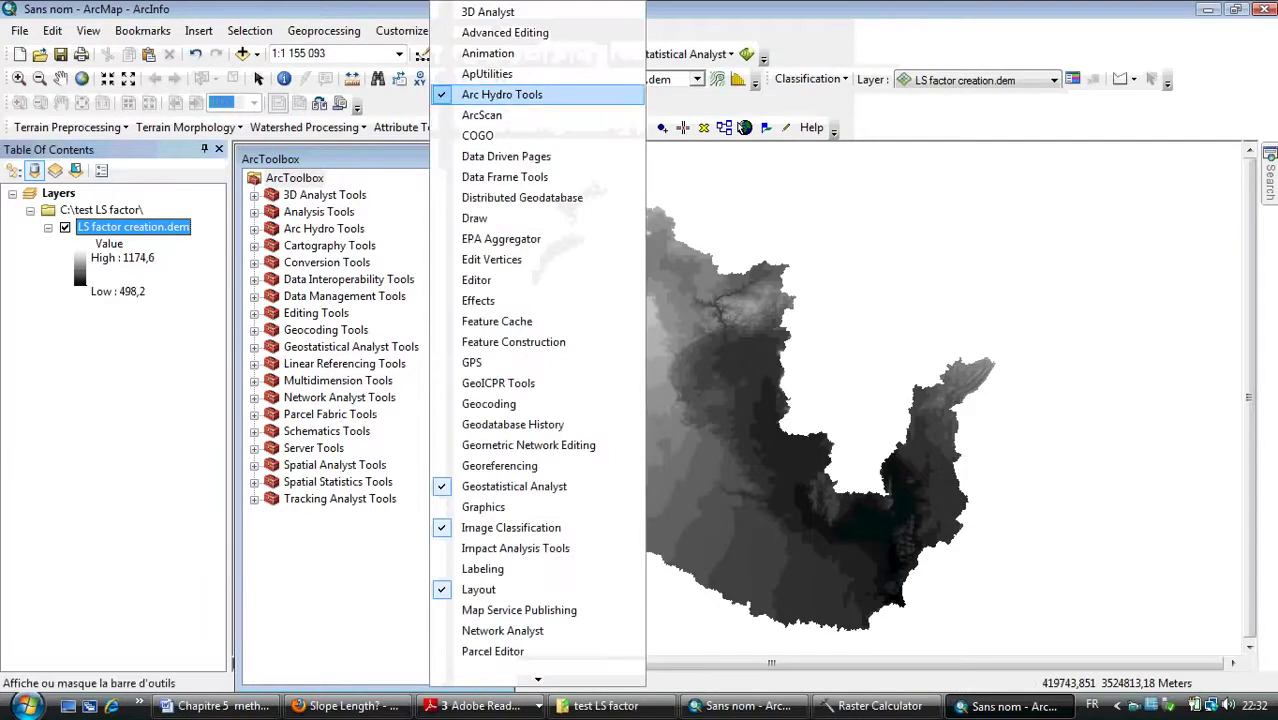
left_click(410, 106)
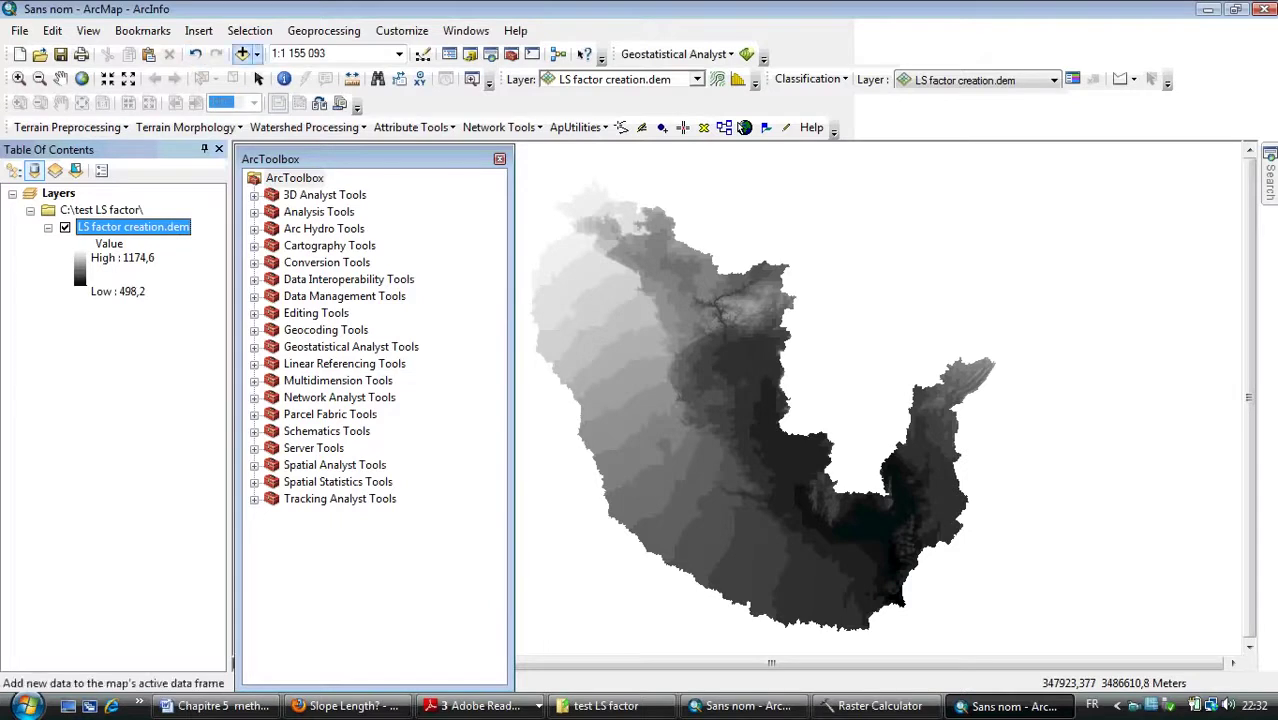
- Save the map document as ls factor.mxd in the ls factor test video folder, replacing the existing file
left_click(60, 54)
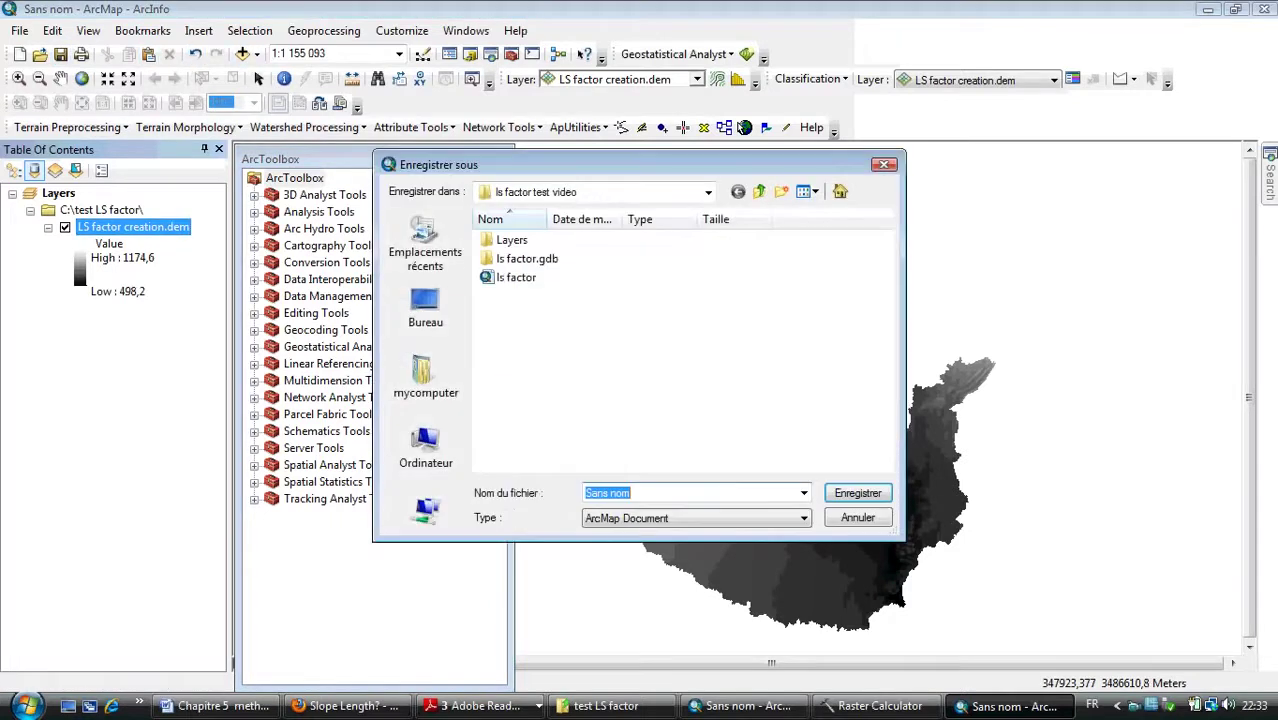
double_click(516, 277)
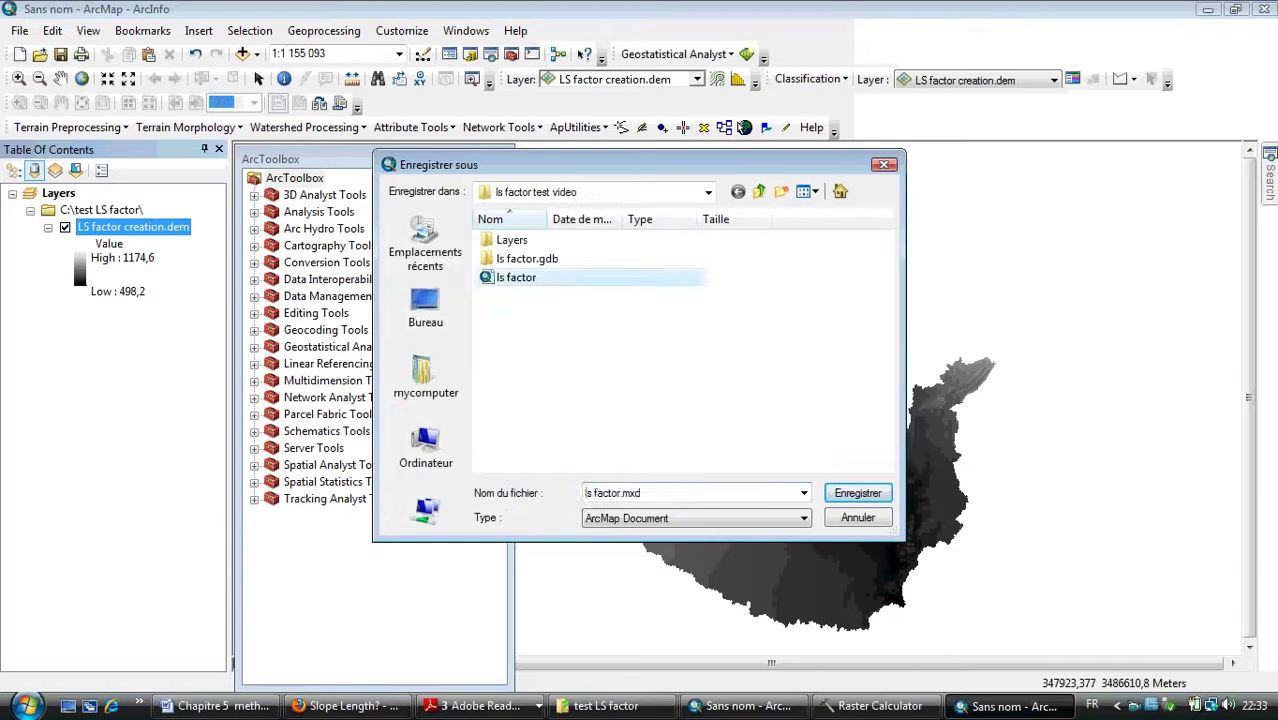
left_click(695, 362)
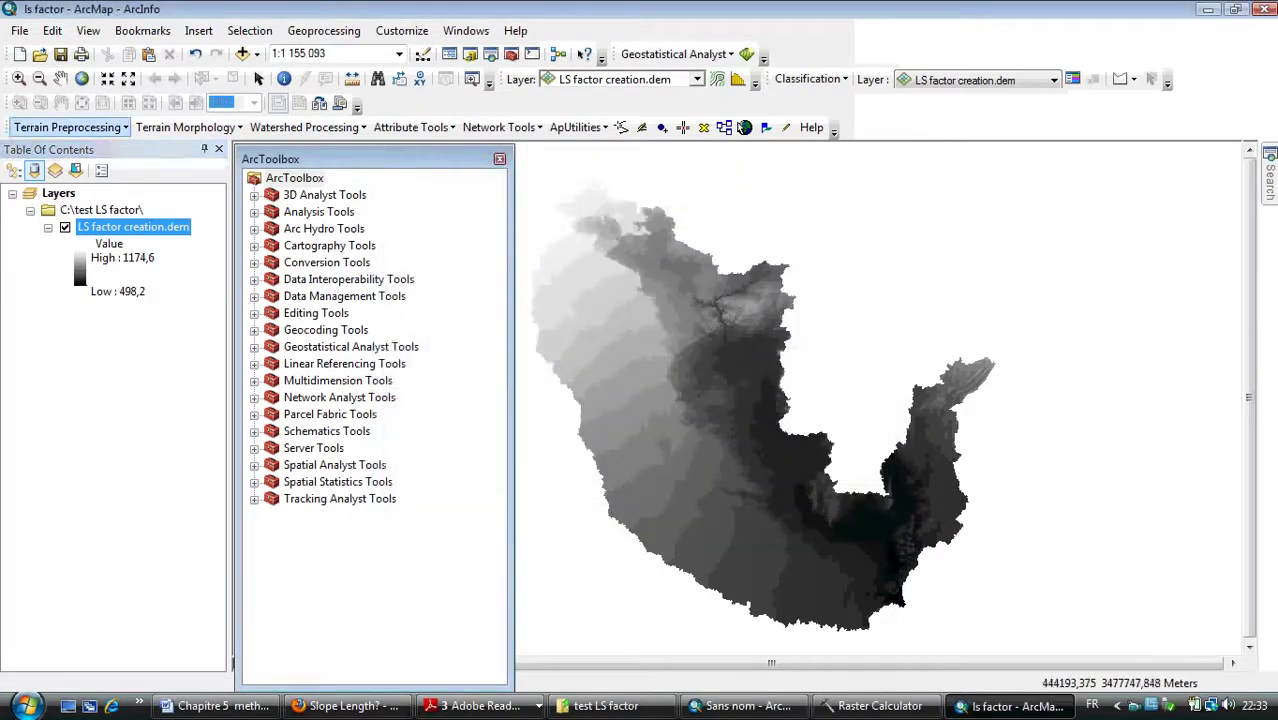
- Assign LS factor creation.dem as the Raw DEM in the Arc Hydro terrain preprocessing data management settings
left_click(70, 128)
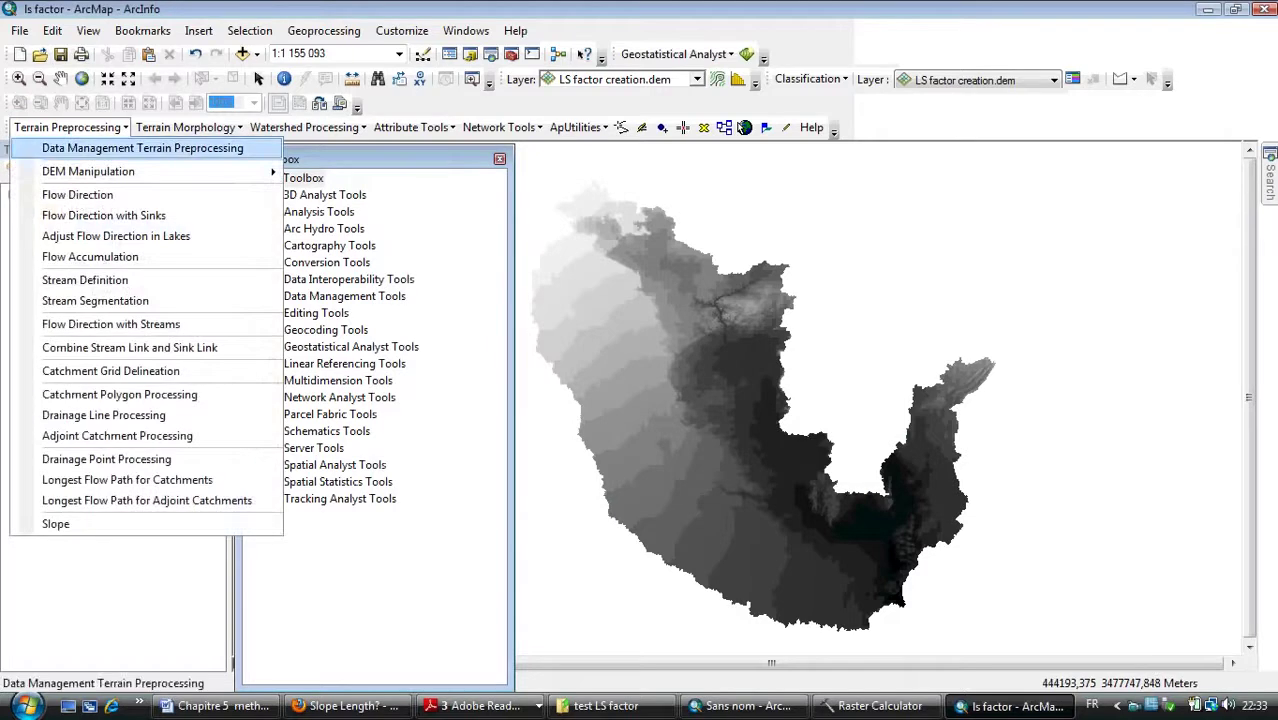
left_click(140, 147)
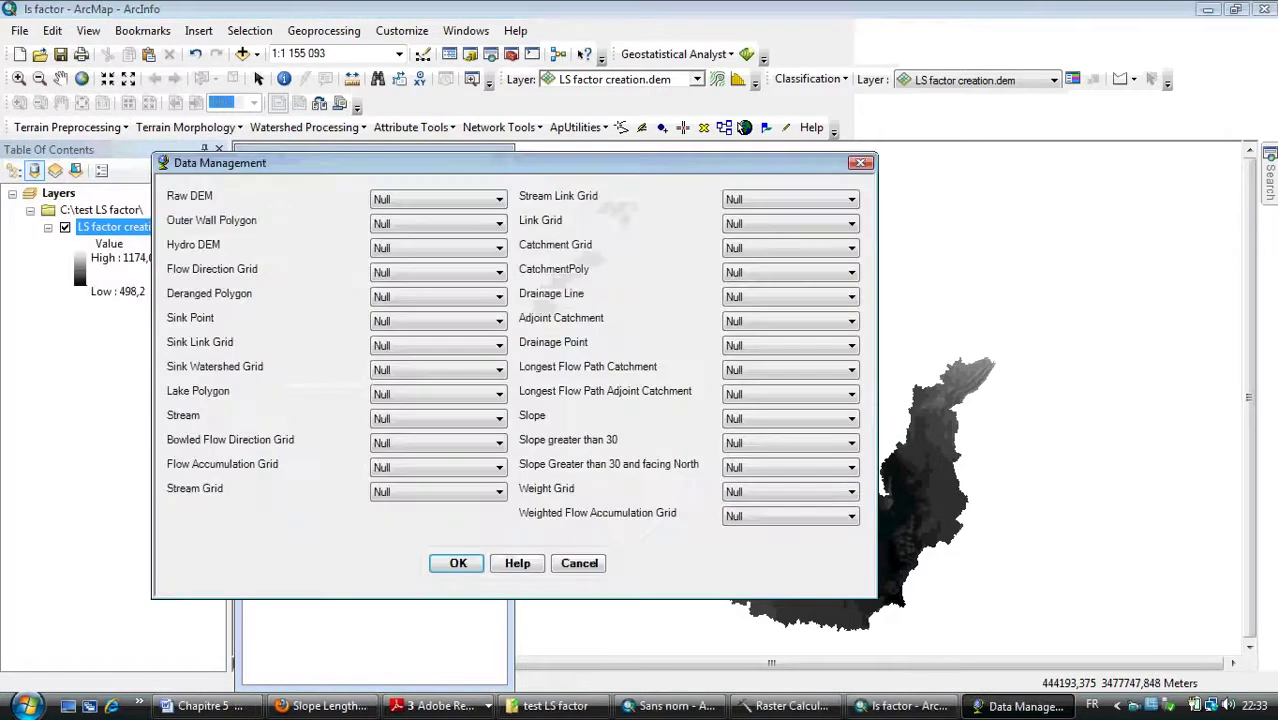
left_click(490, 199)
left_click(450, 216)
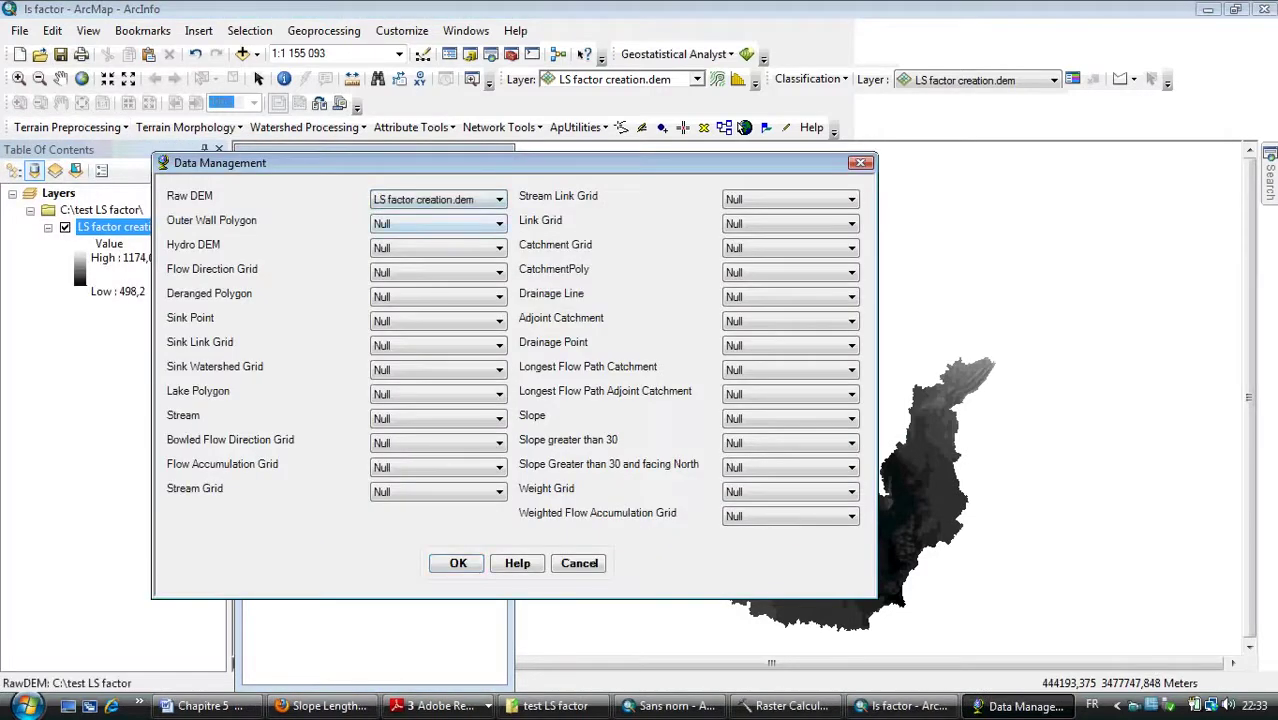
left_click(458, 563)
- Run Fill Sinks on LS factor creation.dem with the Fill All method, overwriting the existing Fil dataset as the Hydro DEM
left_click(68, 127)
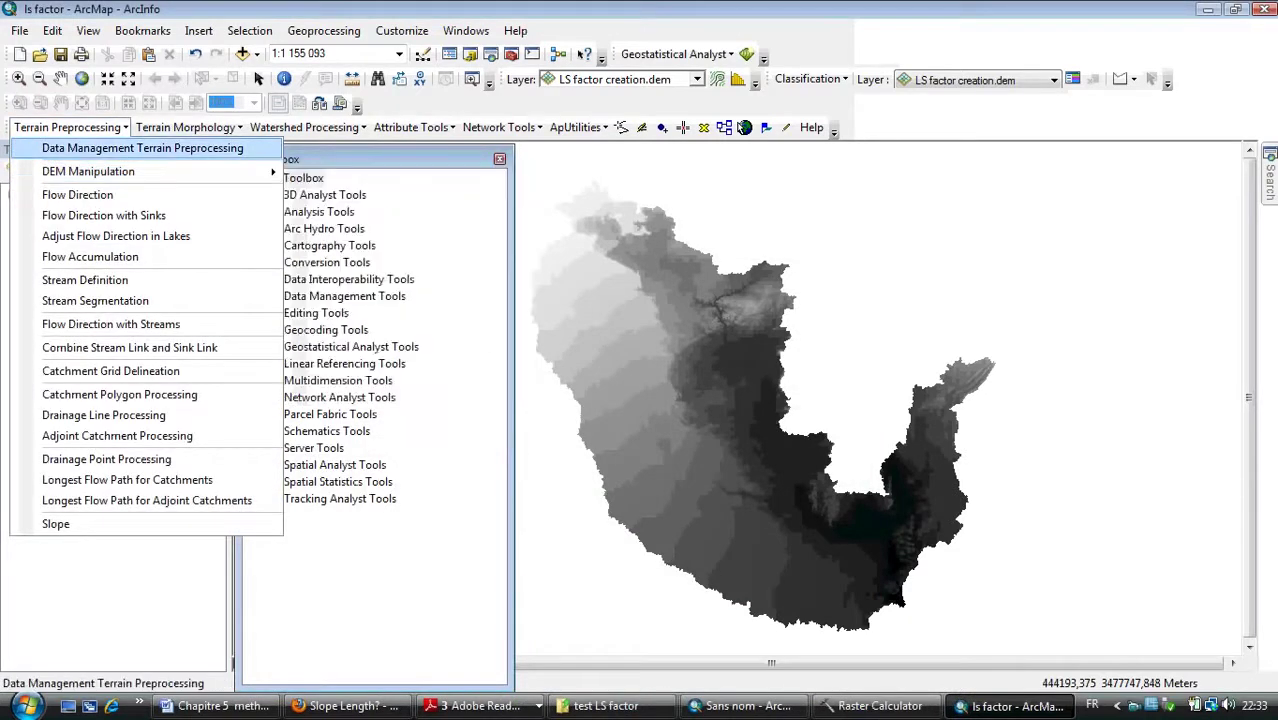
mouse_move(140, 172)
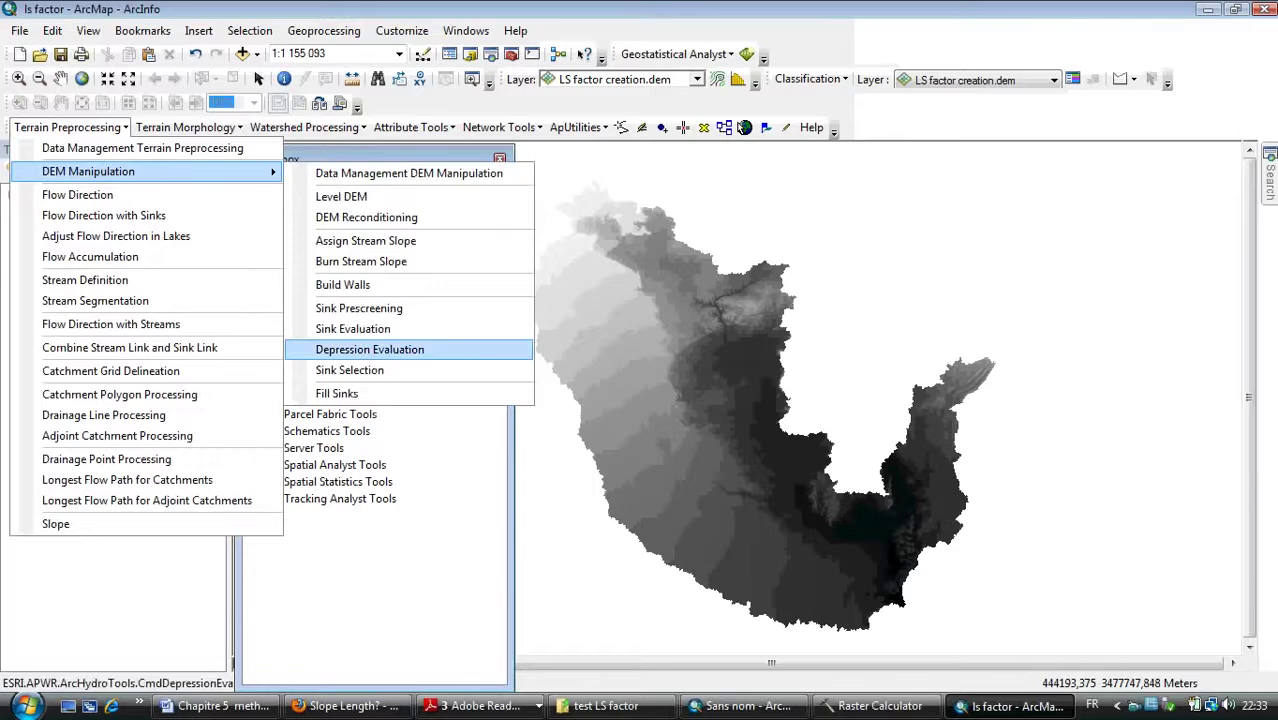
left_click(336, 393)
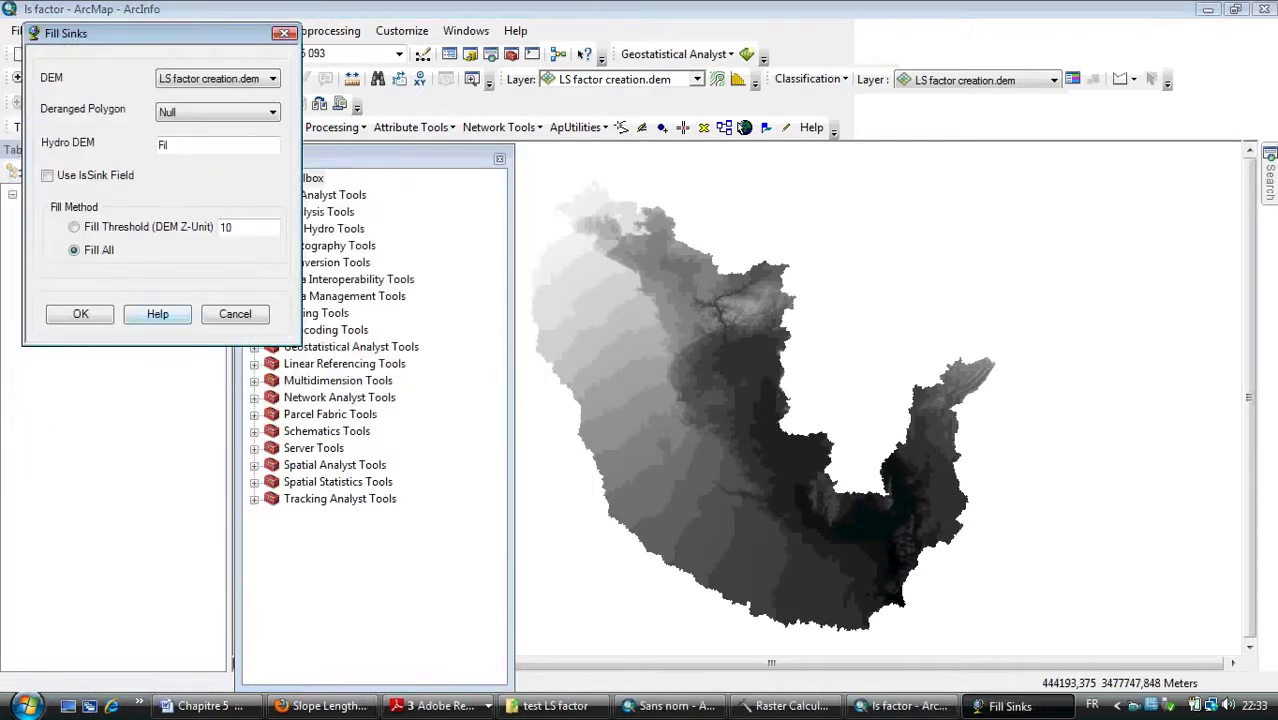
left_click(80, 314)
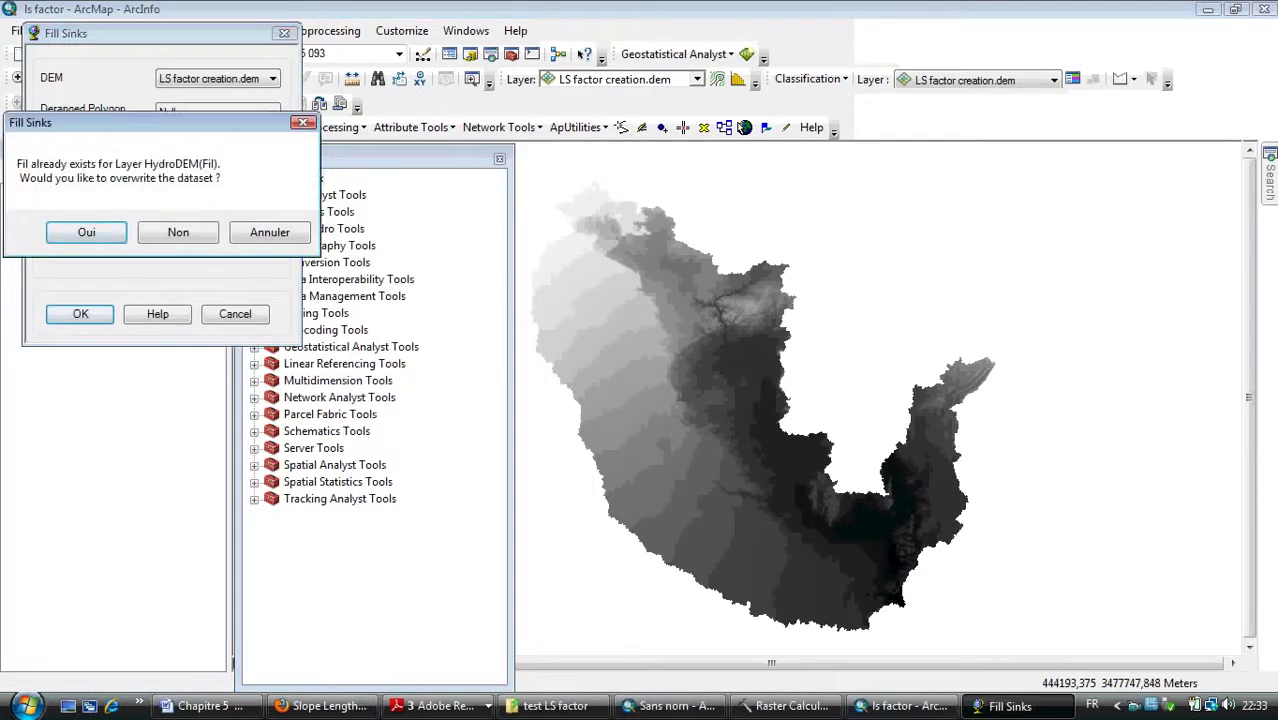
left_click(87, 232)
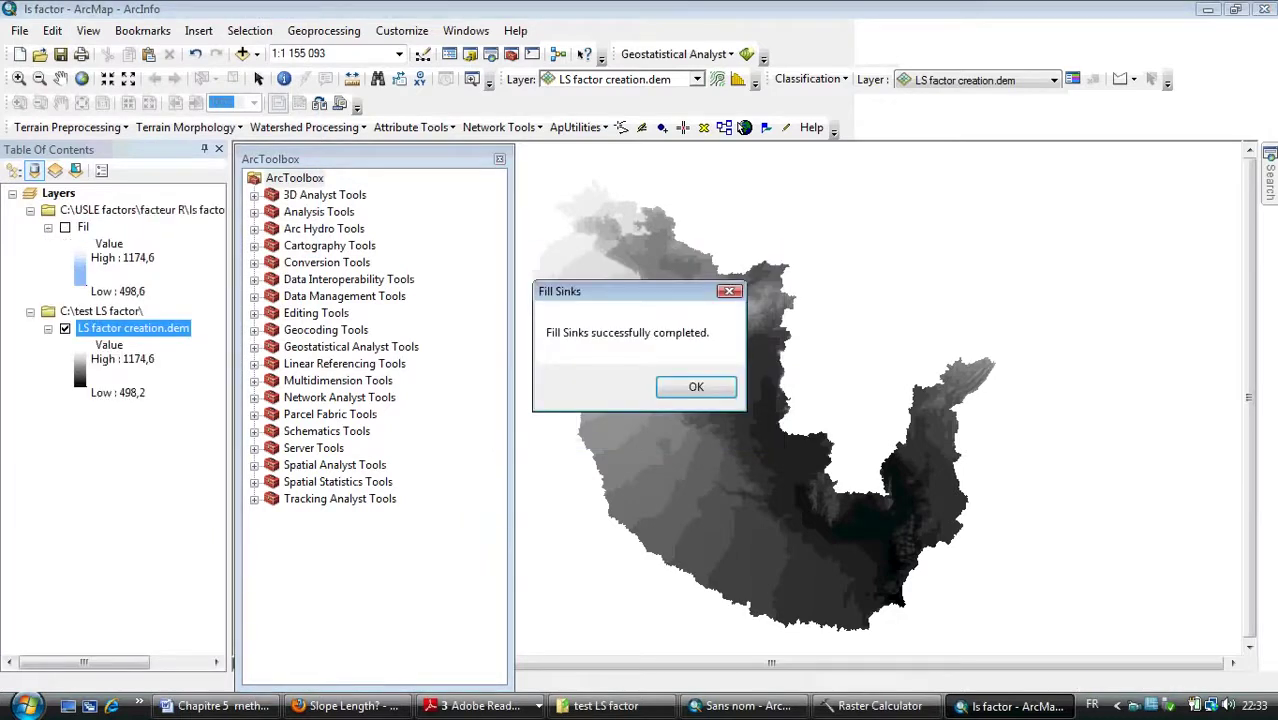
left_click(696, 387)
- Run Flow Direction with Fdr as the output grid, overwriting the existing dataset
left_click(68, 127)
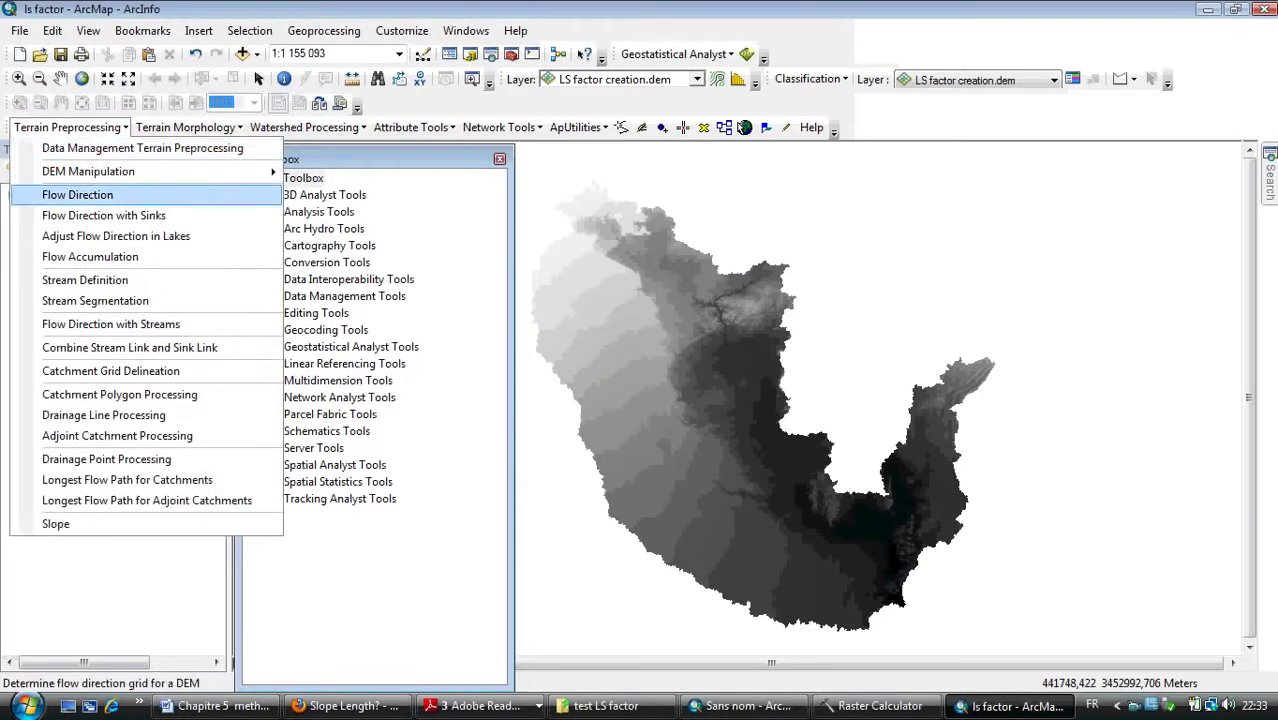
left_click(77, 194)
left_click(126, 177)
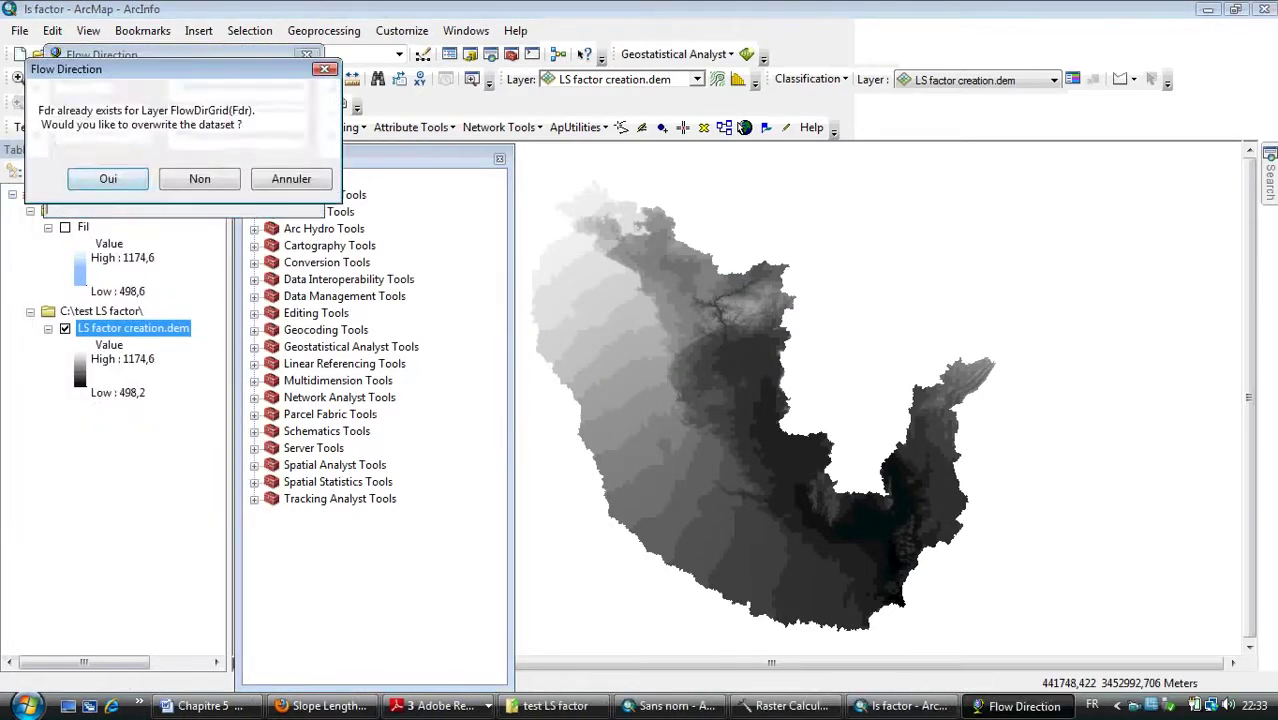
left_click(112, 179)
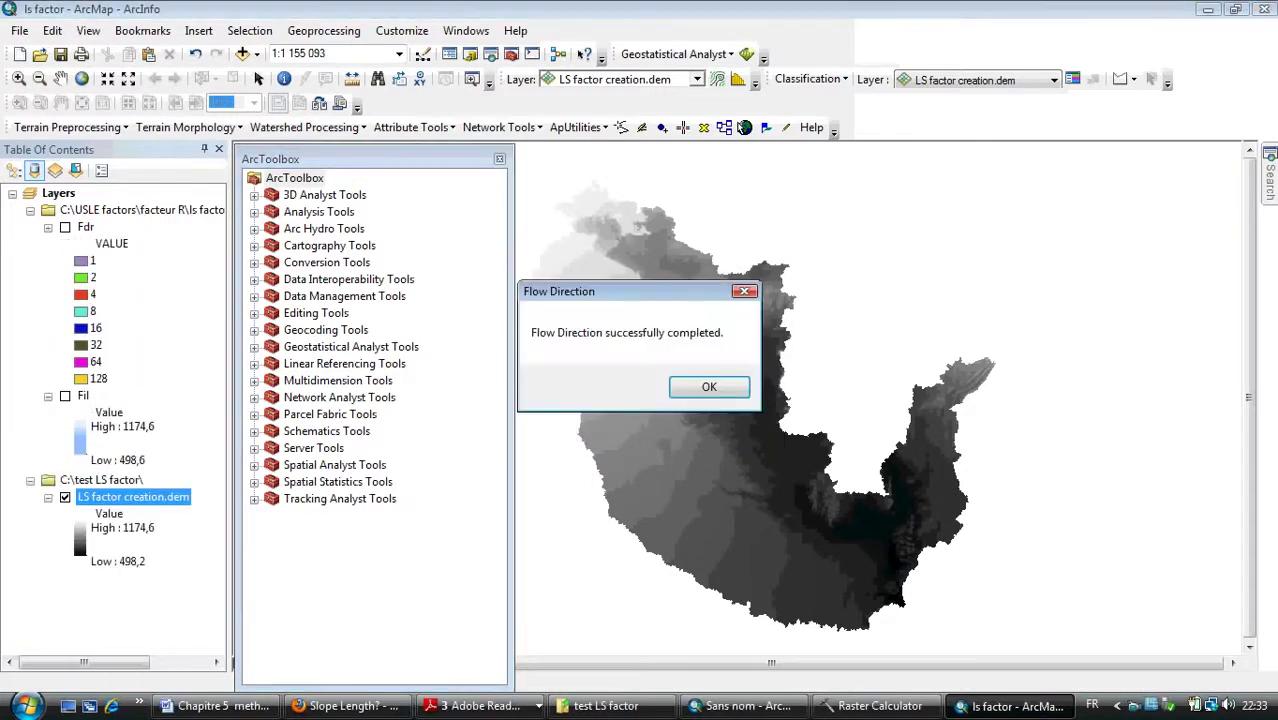
left_click(709, 387)
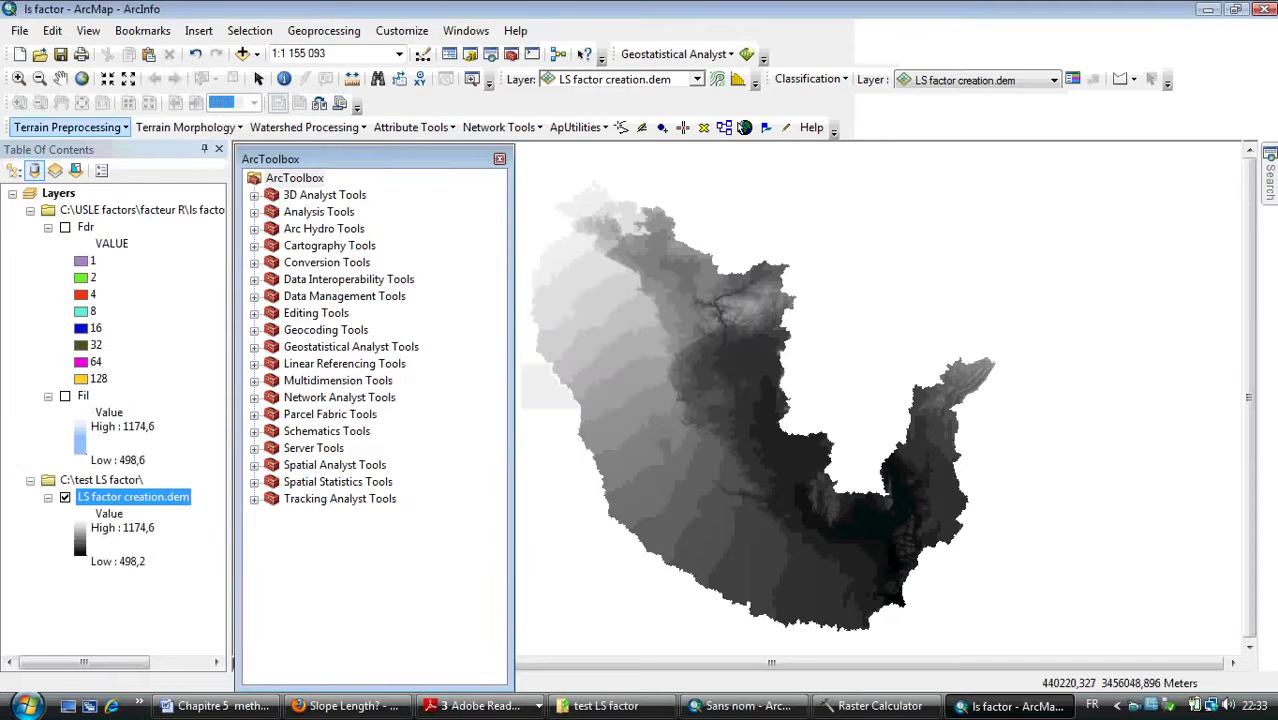
- Run Flow Accumulation on the Fdr flow direction grid with Fac as the output grid
left_click(68, 127)
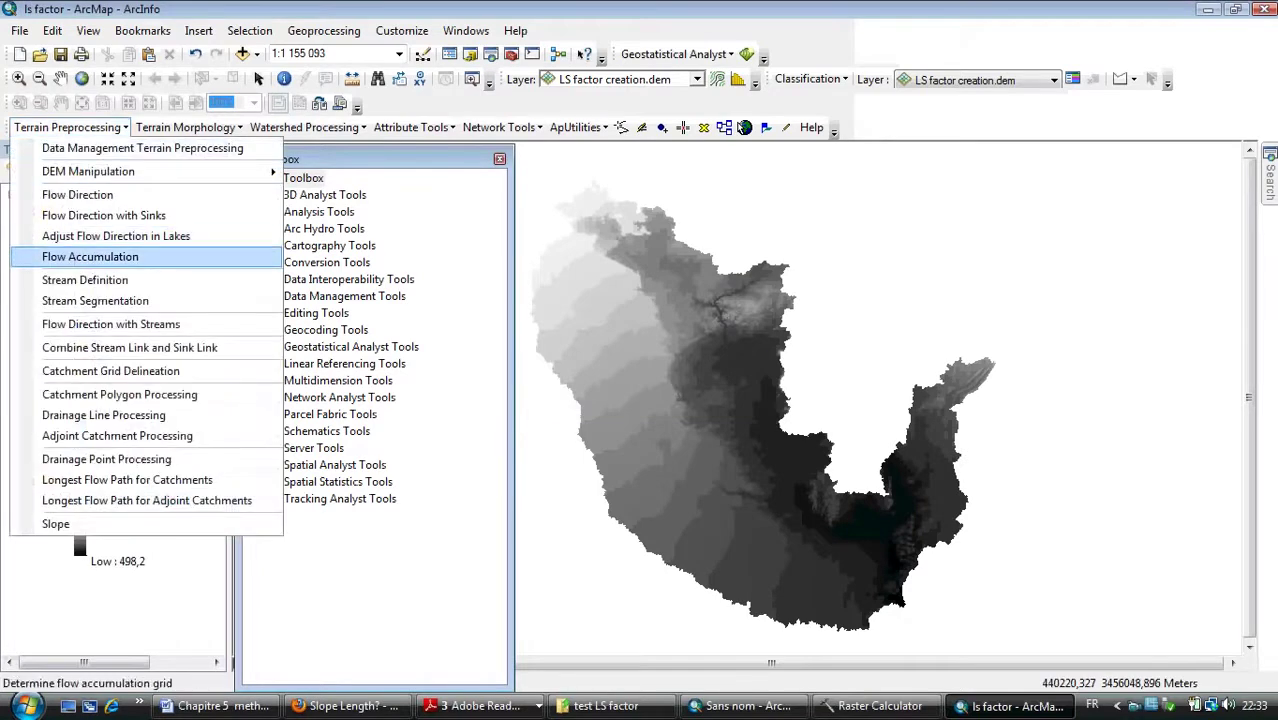
left_click(90, 257)
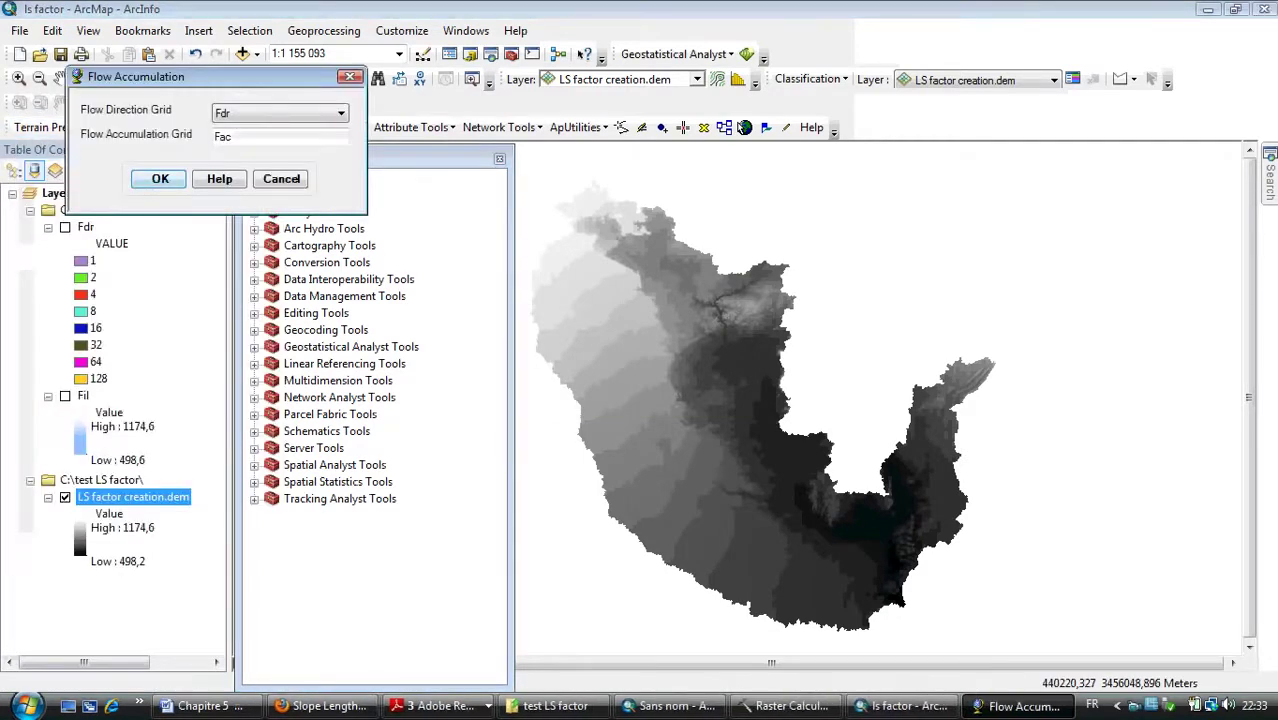
left_click(120, 176)
left_click(140, 188)
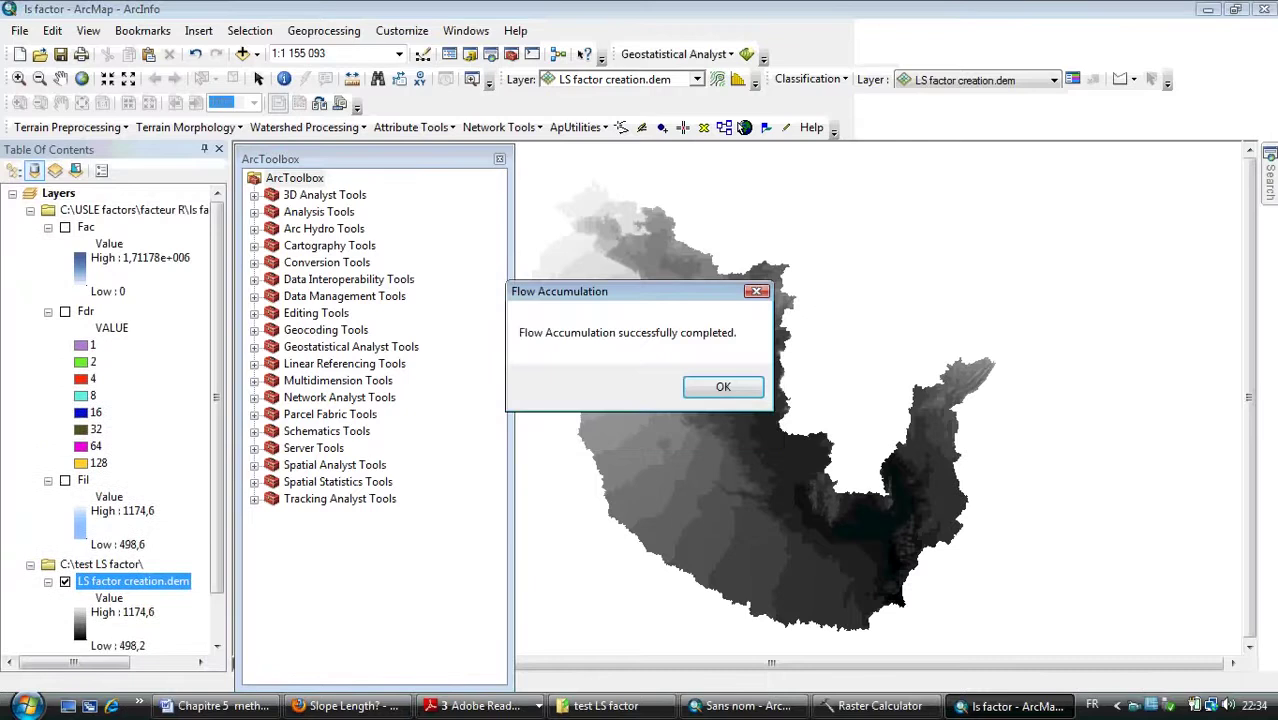
left_click(723, 387)
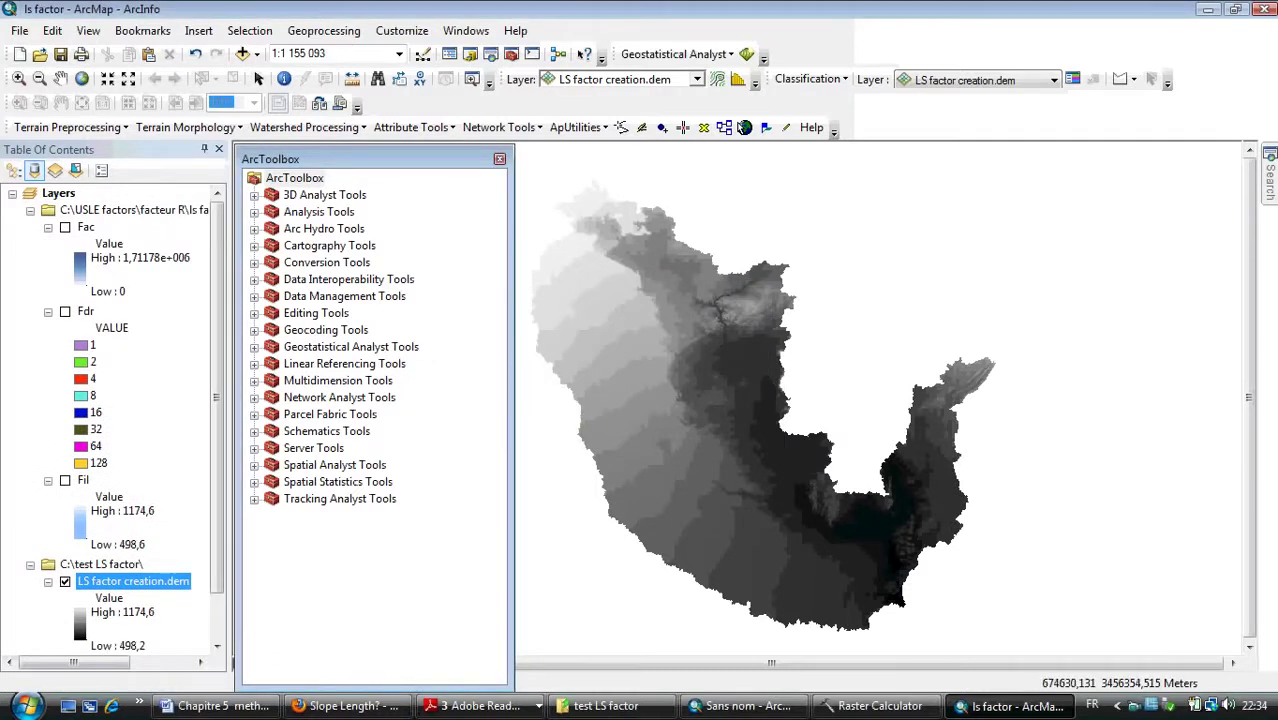
- Search the local tools for "slope" and open the Slope (Spatial Analyst) tool
mouse_move(1270, 180)
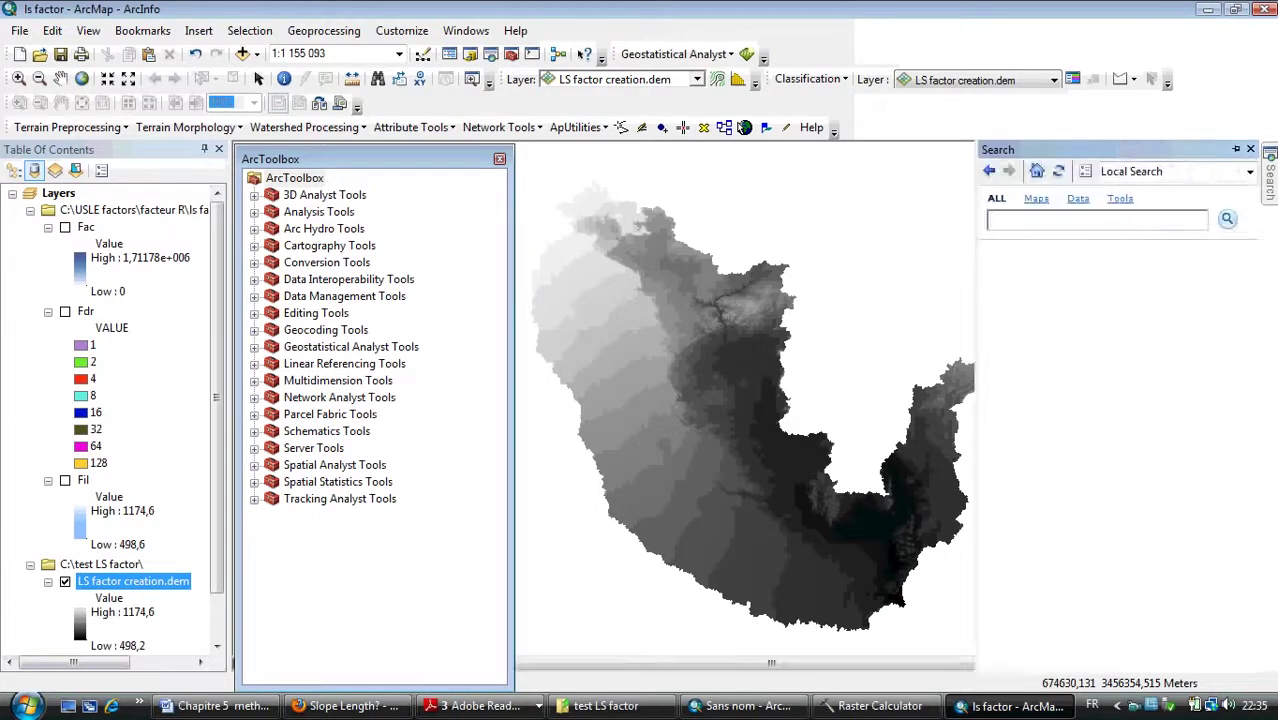
type("slope")
left_click(1228, 219)
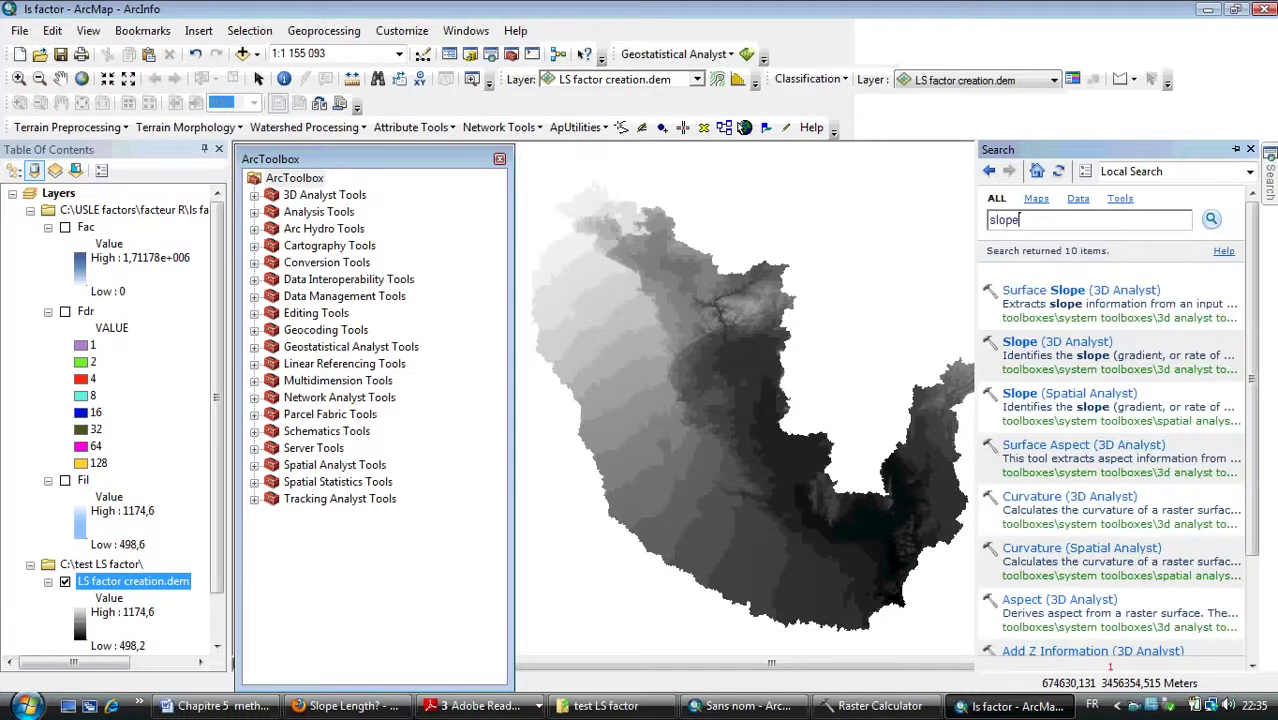
mouse_move(1096, 291)
mouse_move(1030, 393)
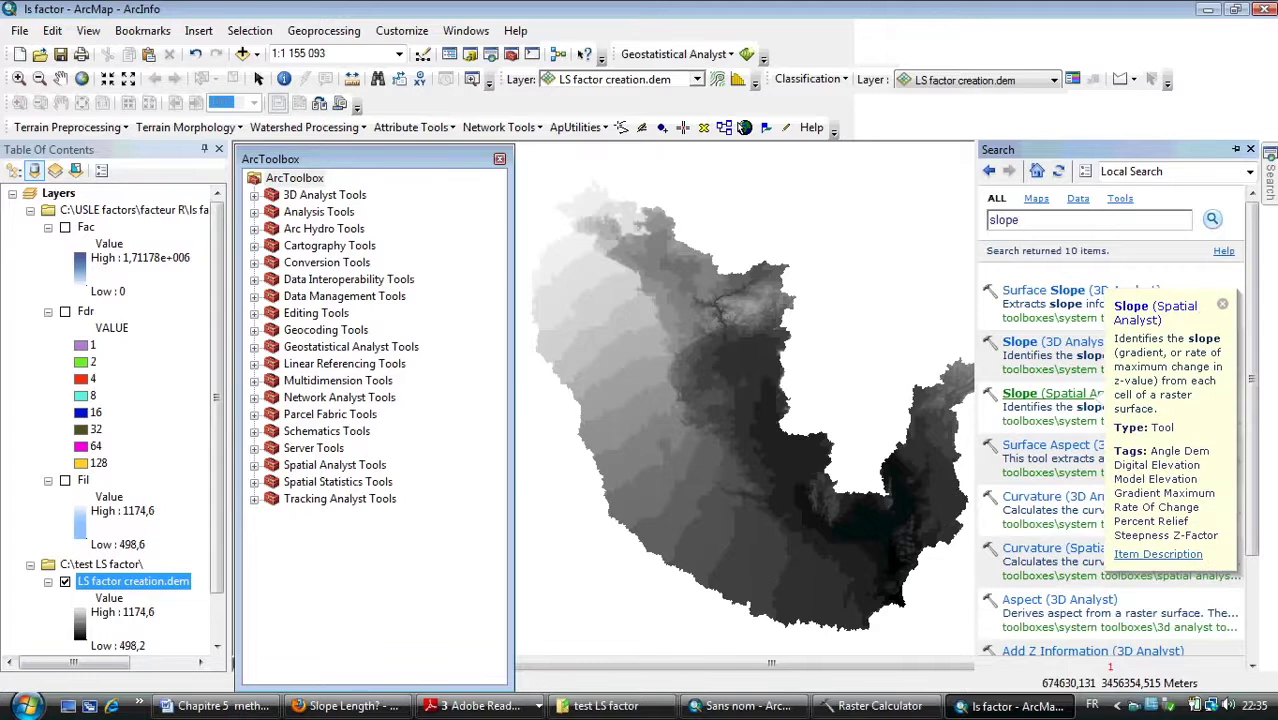
left_click(1030, 393)
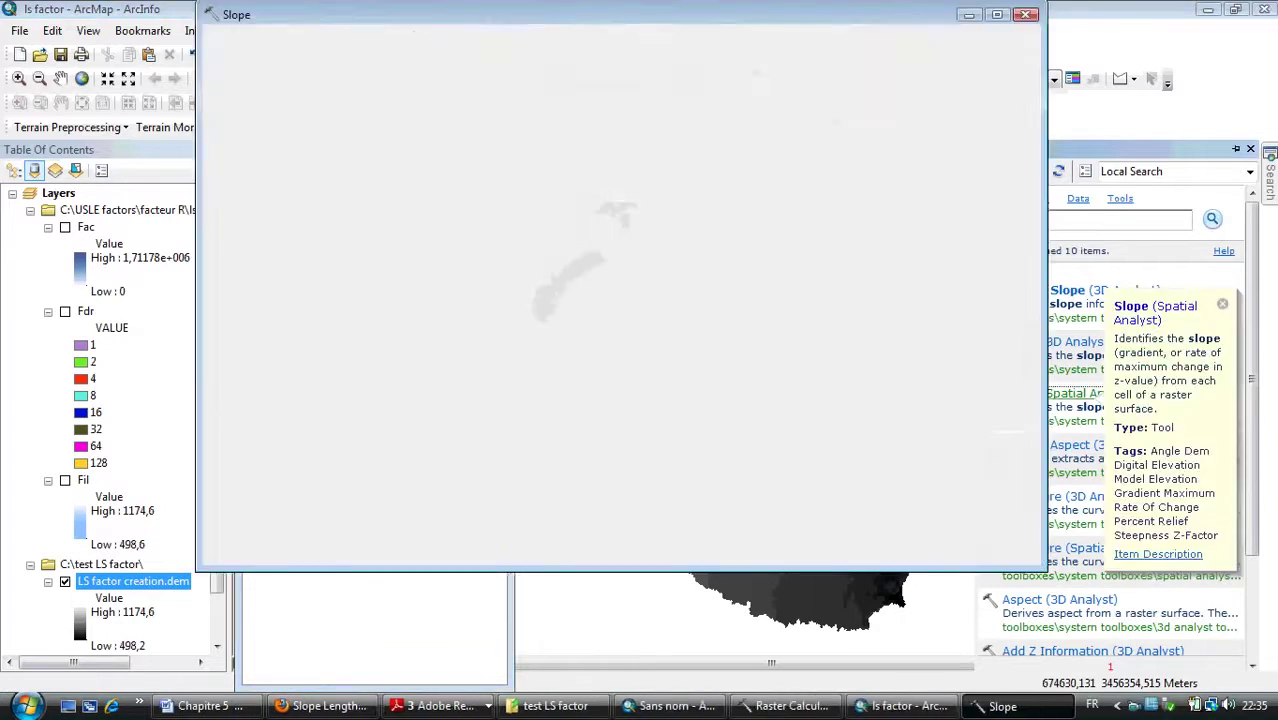
- Run Slope on LS factor creation.dem with DEGREE as the output measurement and a Z factor of 1
left_click(778, 60)
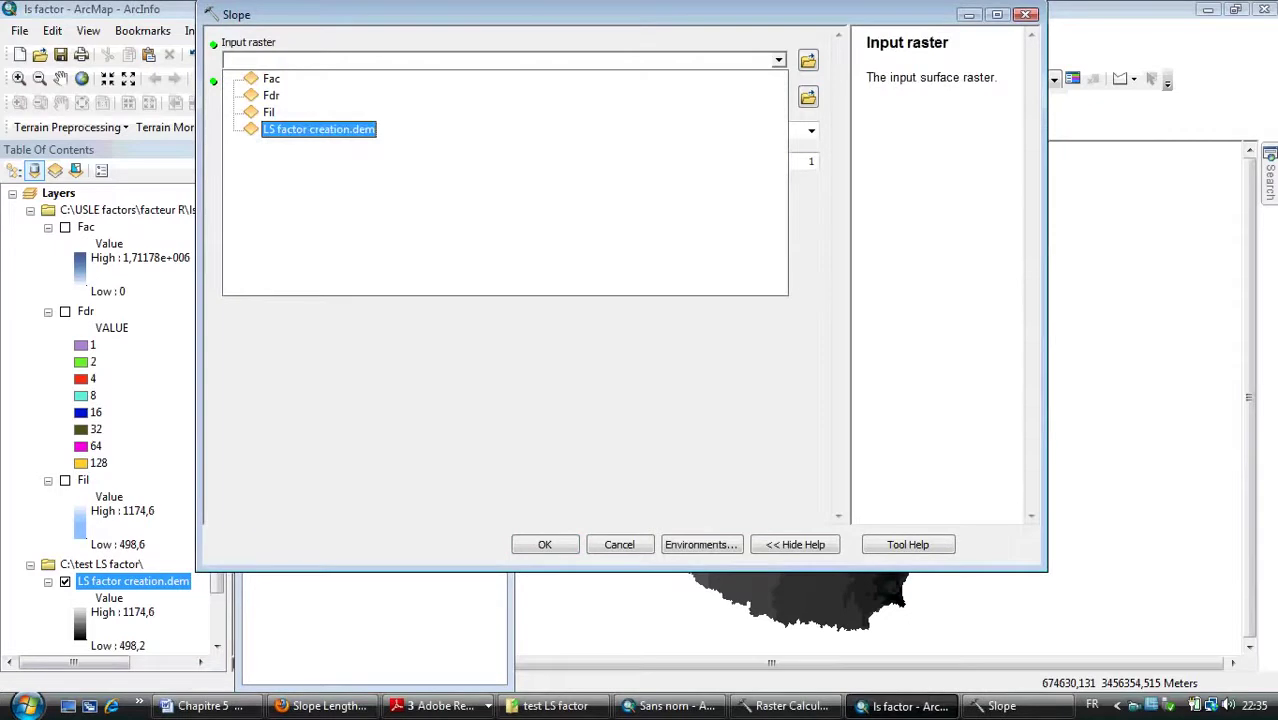
left_click(318, 130)
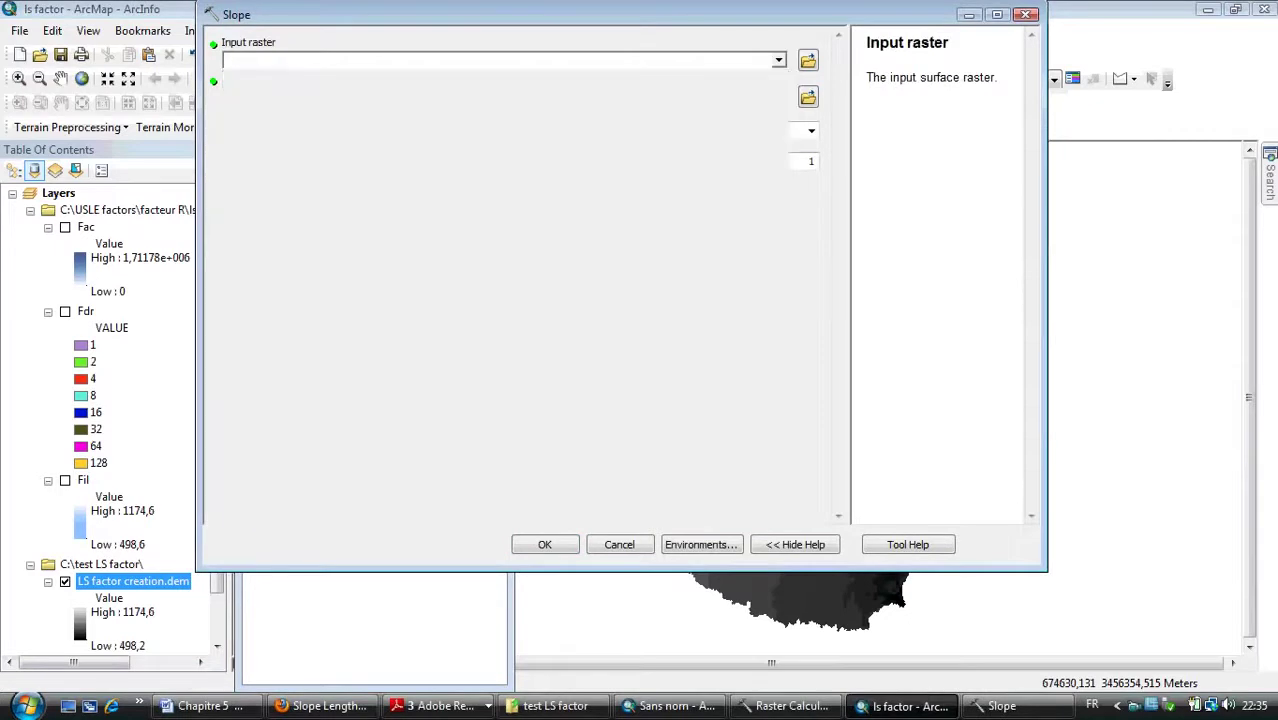
left_click(811, 131)
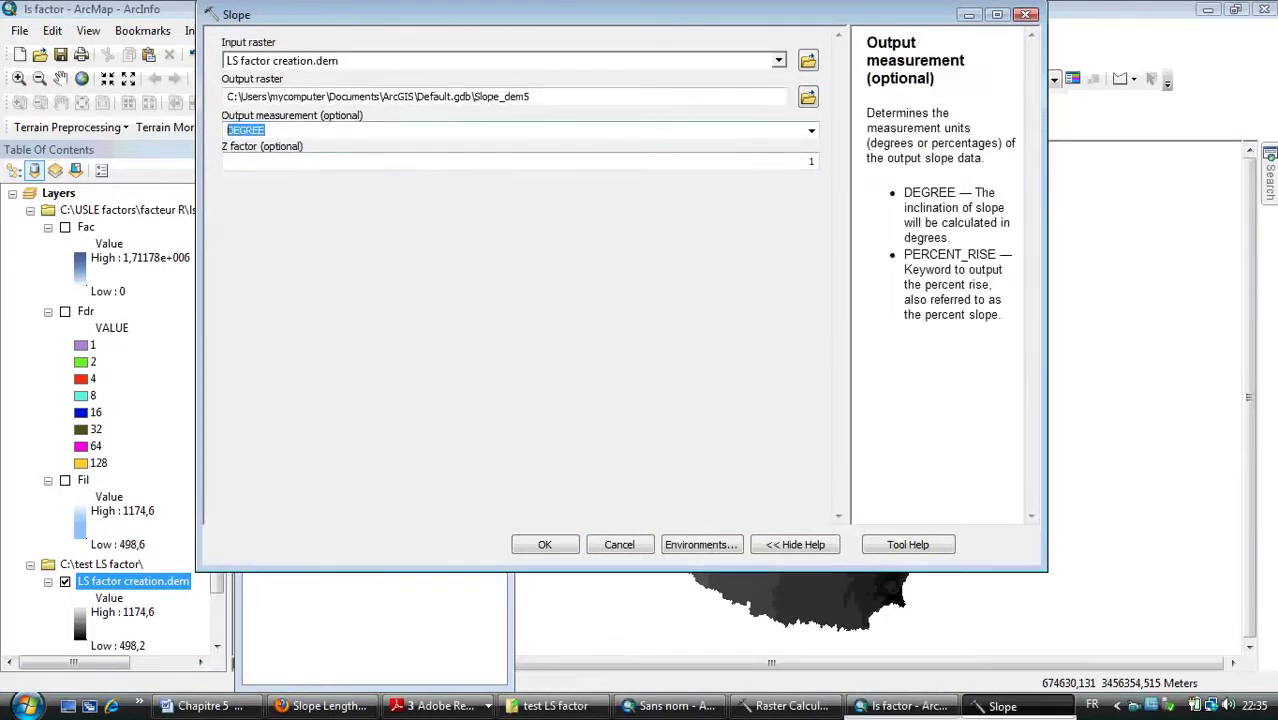
left_click(811, 131)
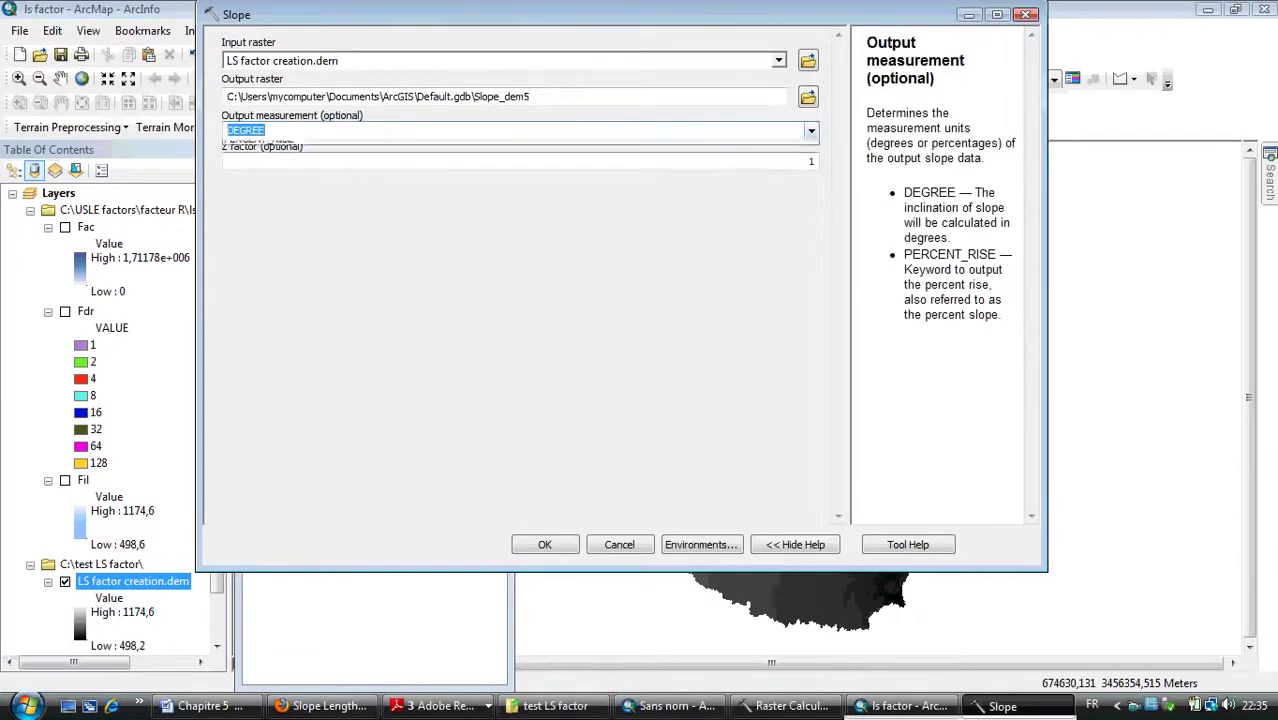
key("Return")
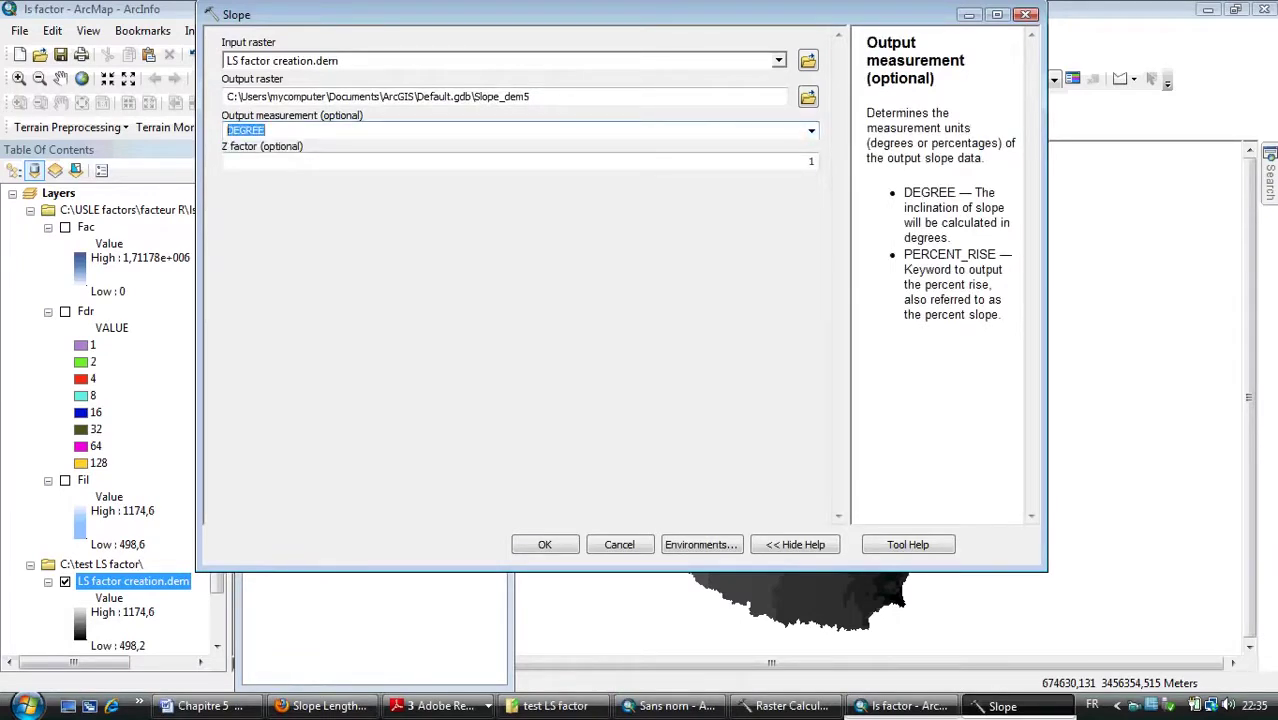
left_click(230, 130)
left_click_drag(264, 131, 234, 130)
left_click(260, 130)
left_click(545, 545)
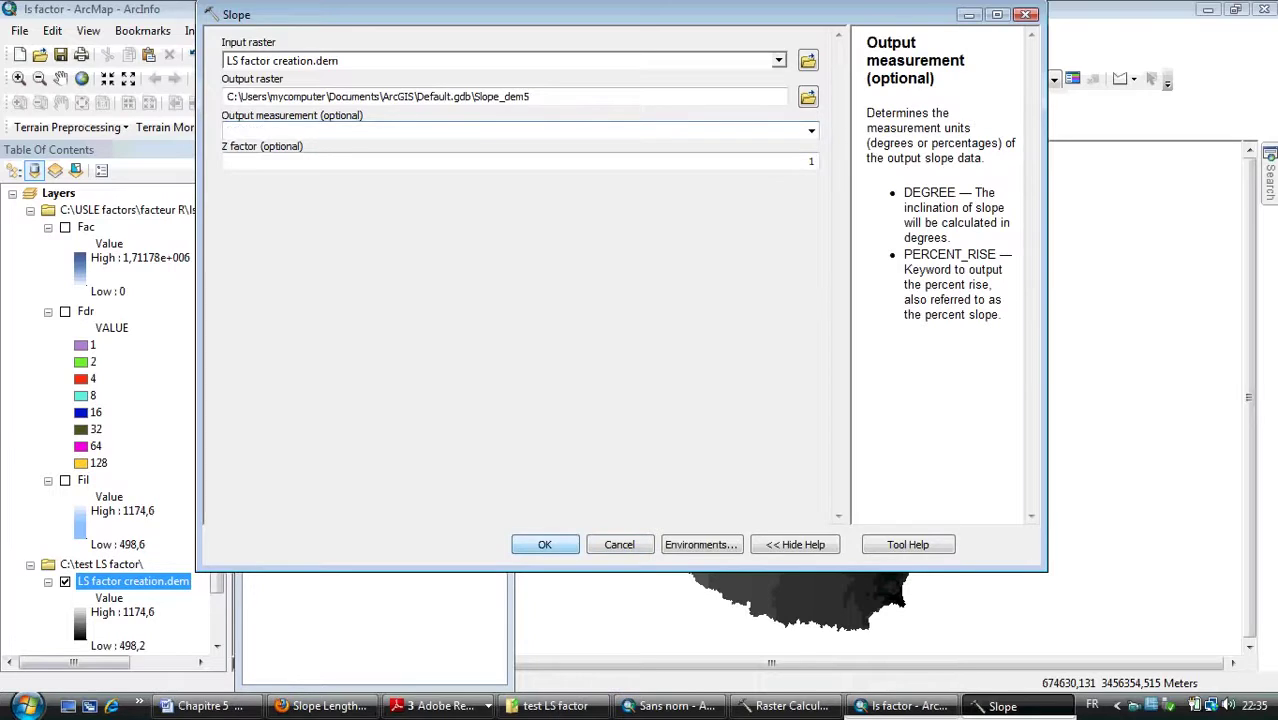
key("Return")
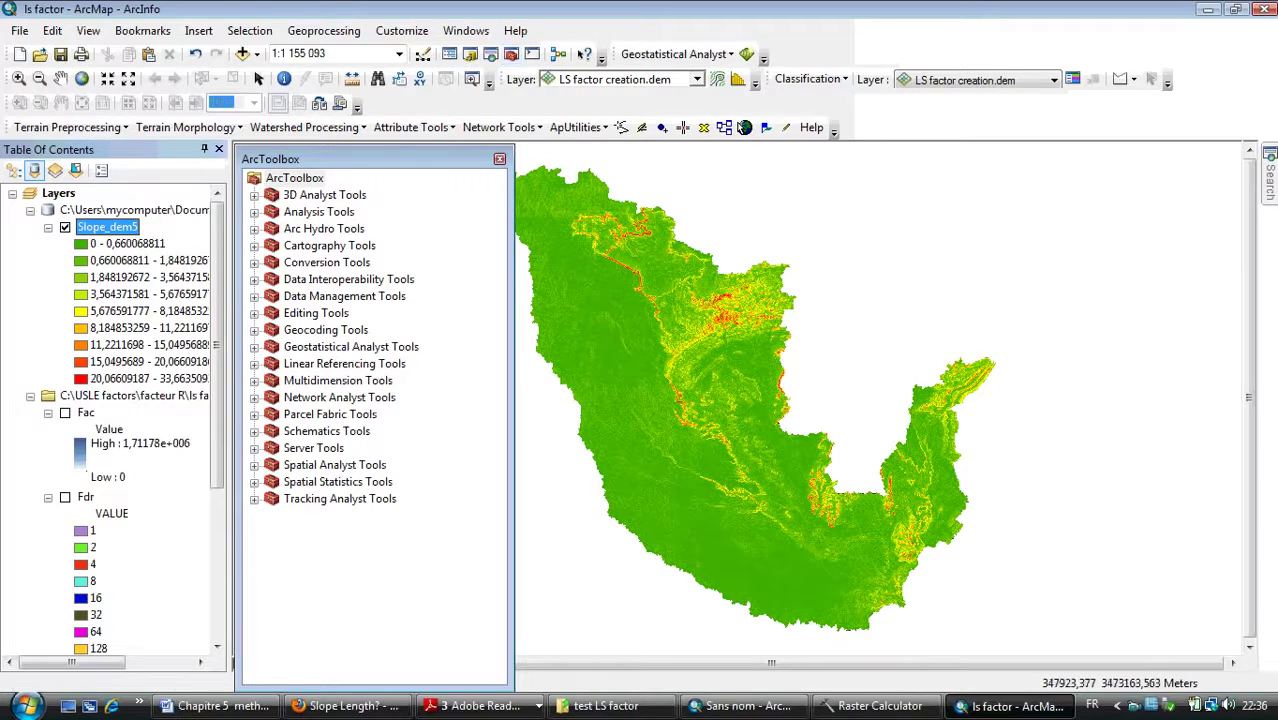
- Open the Raster Calculator and paste LS=Power("Fac" * 90 / 22.1, 0.4) * Power(Sin("Slope_dem2" * 0.01745) / 0.09, 1.4) * 1.4
left_click(254, 465)
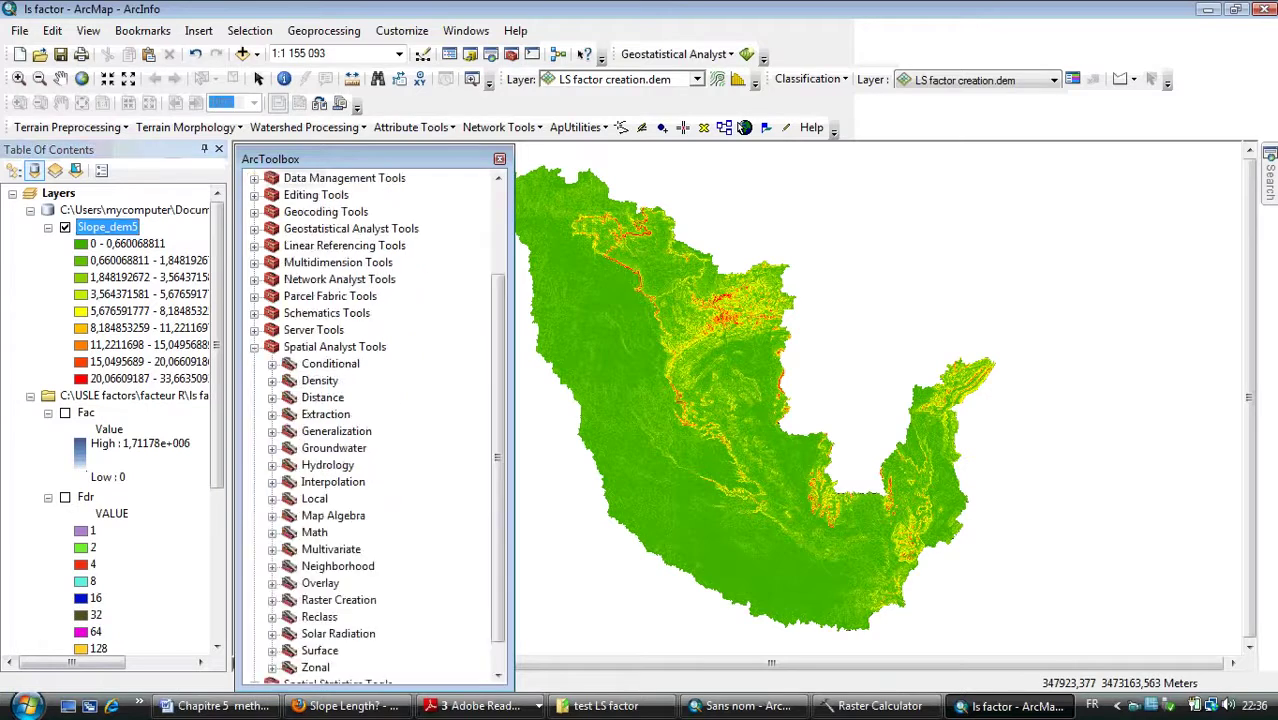
left_click_drag(498, 450, 498, 482)
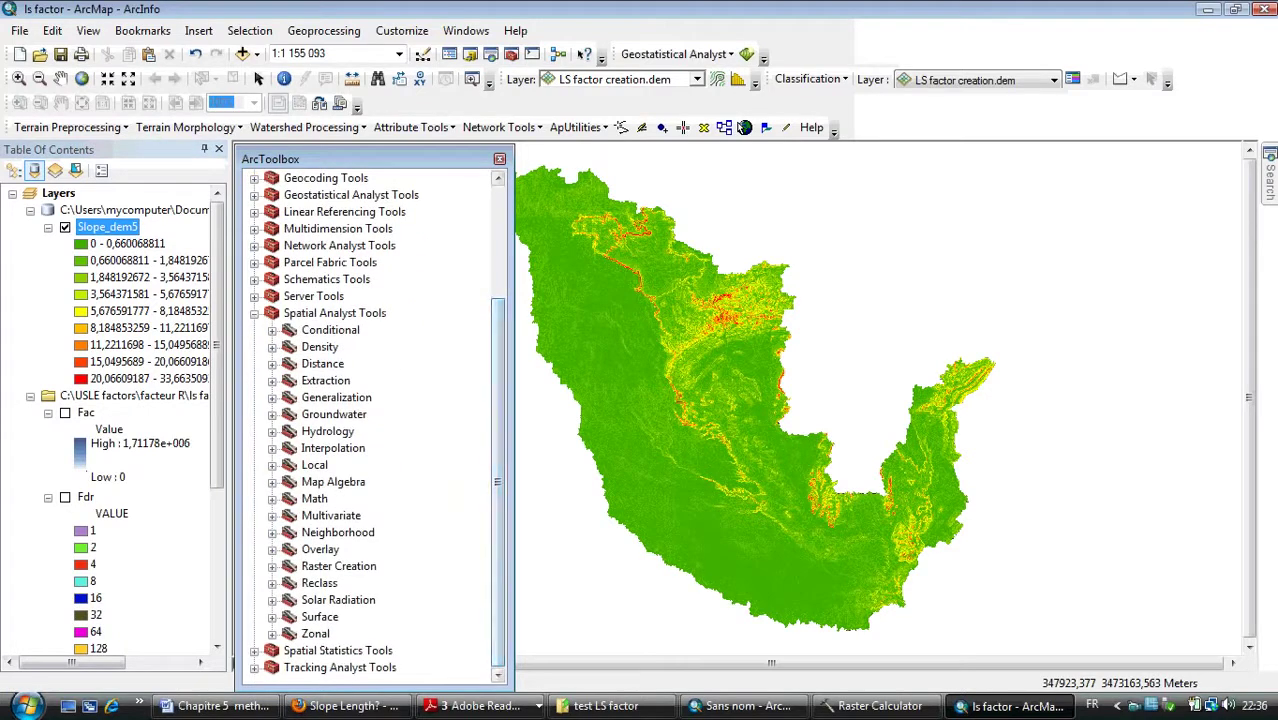
left_click(272, 482)
left_click(361, 499)
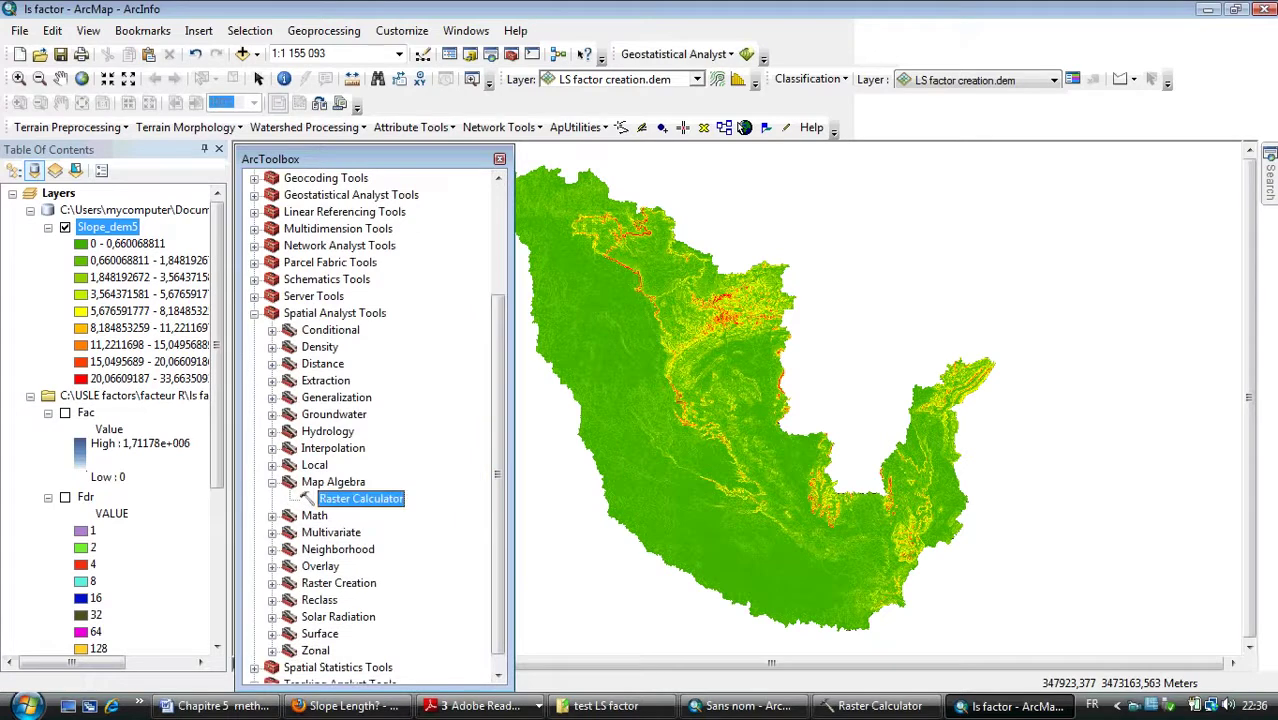
key("Return")
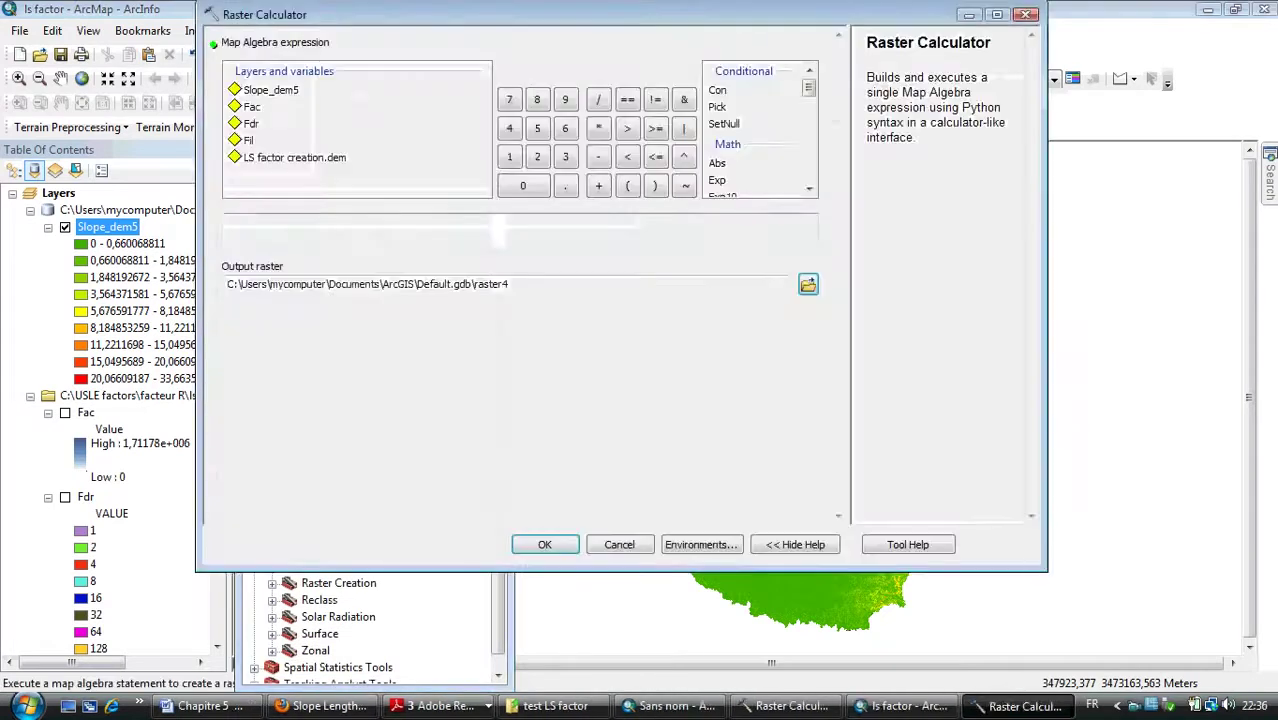
left_click(288, 236)
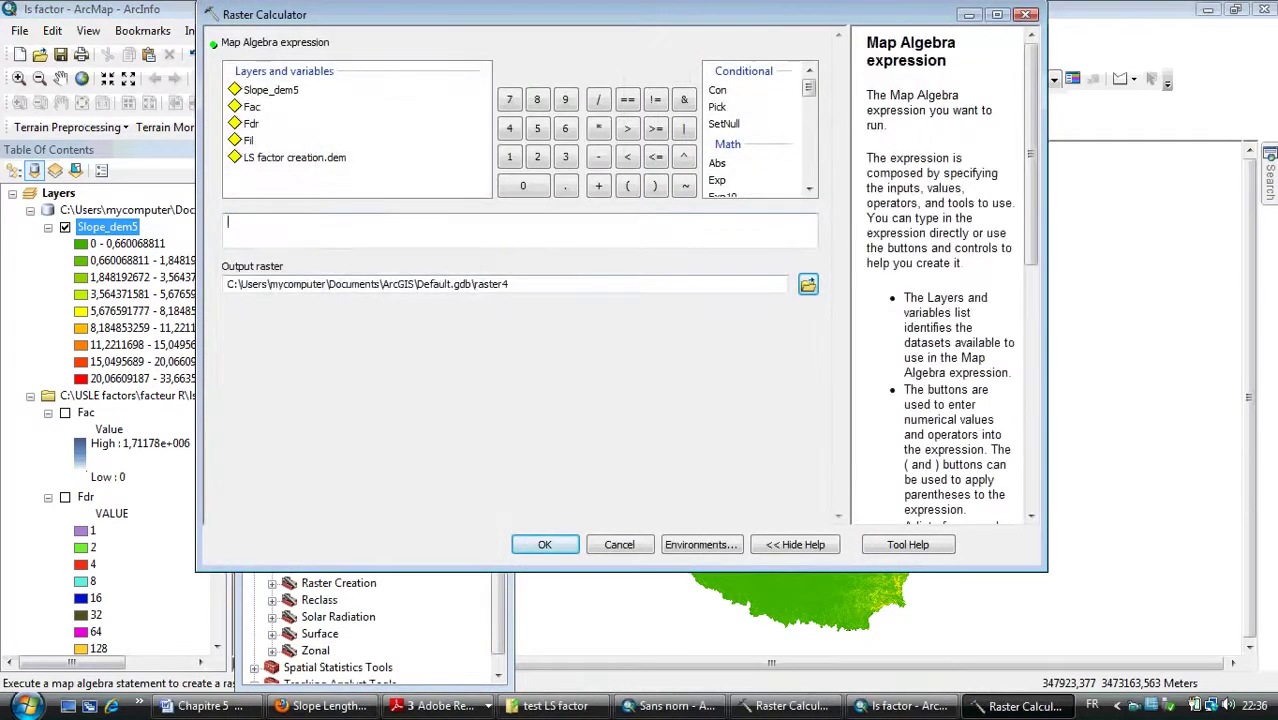
right_click(288, 237)
left_click(338, 320)
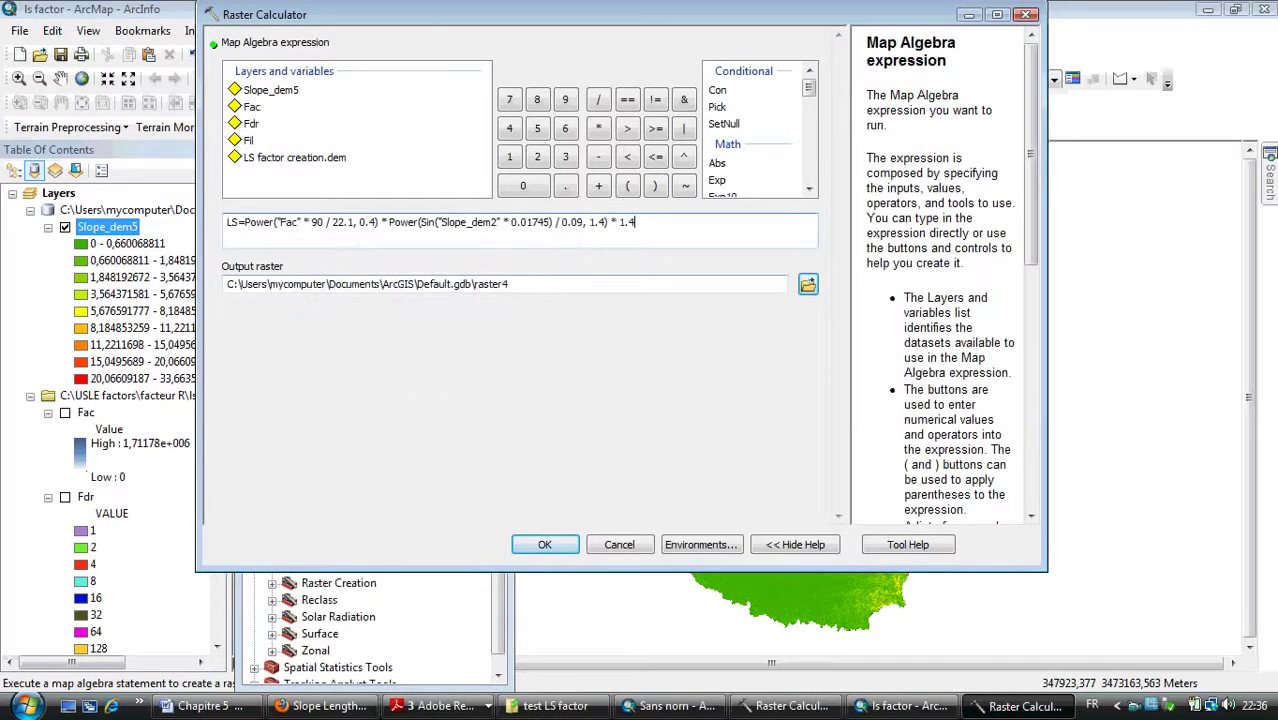
- Check the start of the pasted LS expression and enter 90 as the multiplier of "Fac"
double_click(232, 222)
left_click_drag(312, 223, 323, 223)
left_click(323, 223)
double_click(316, 222)
left_click_drag(420, 14, 415, 76)
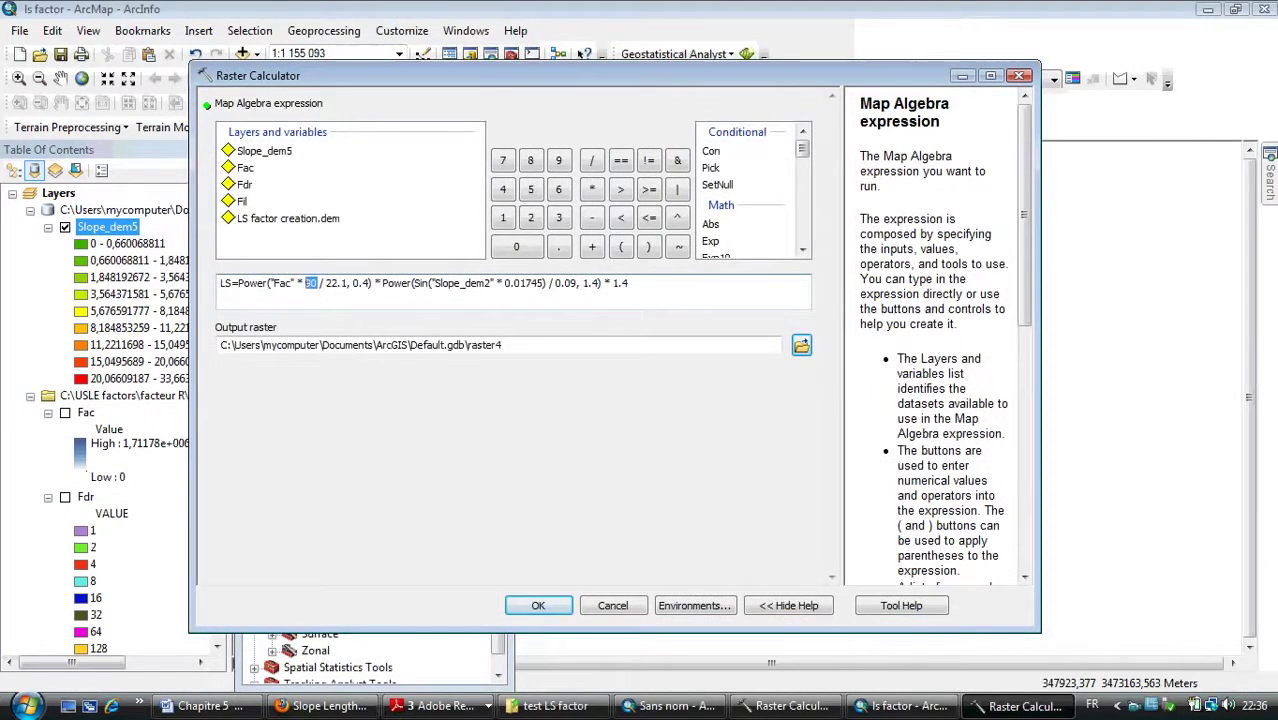
left_click(311, 283)
left_click_drag(305, 283, 311, 283)
double_click(309, 283)
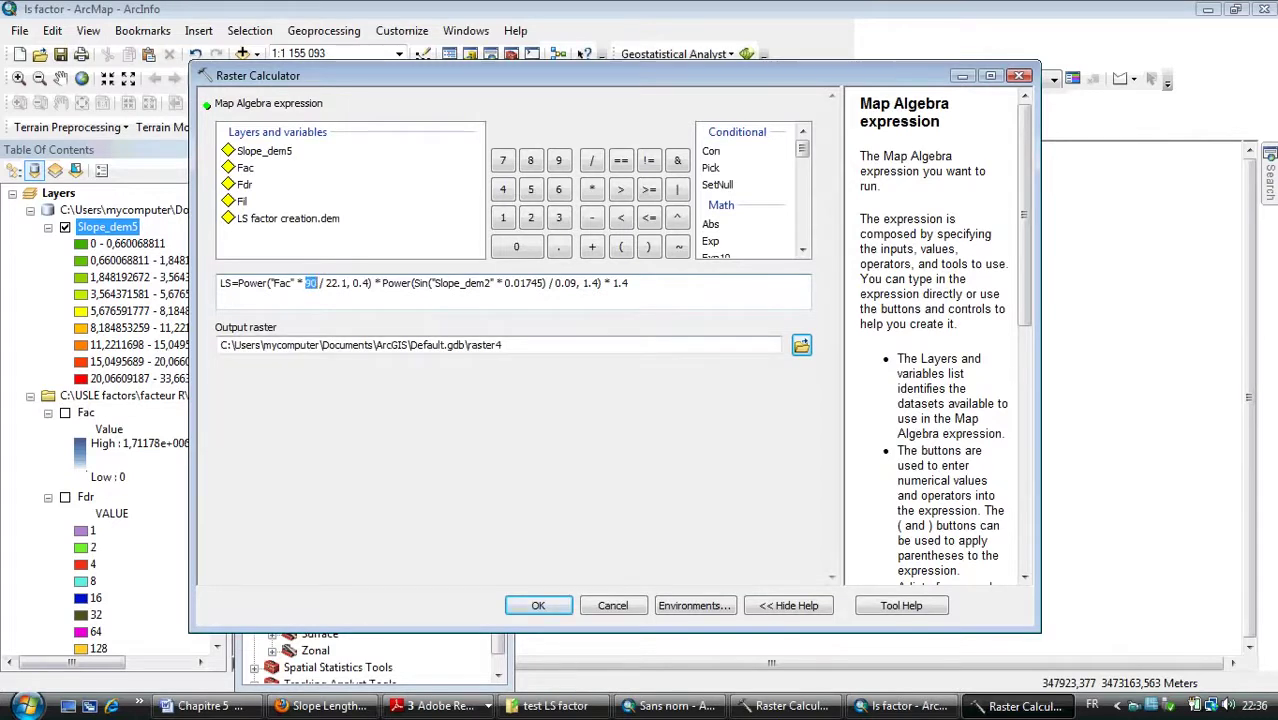
type("90")
- Examine the 22.1 divisor and the second Power term in the expression, and locate Power in the function list
double_click(329, 283)
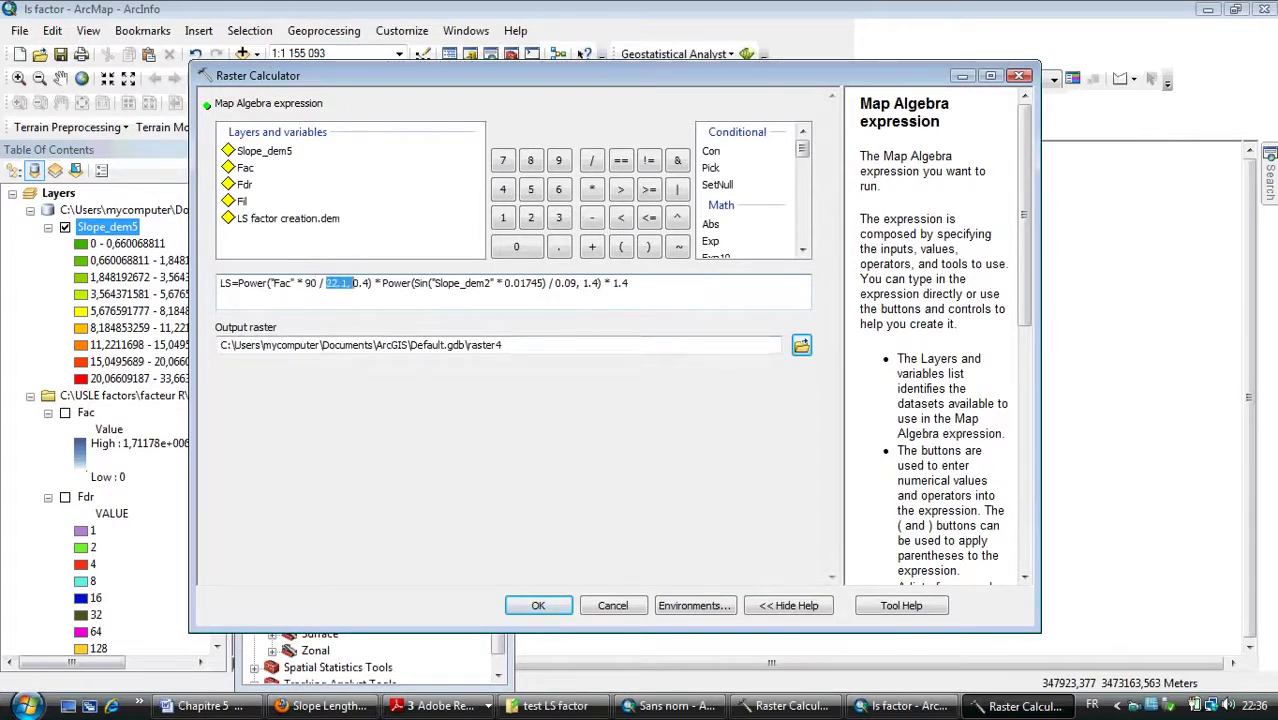
left_click(329, 283)
left_click_drag(412, 283, 382, 283)
left_click(405, 283)
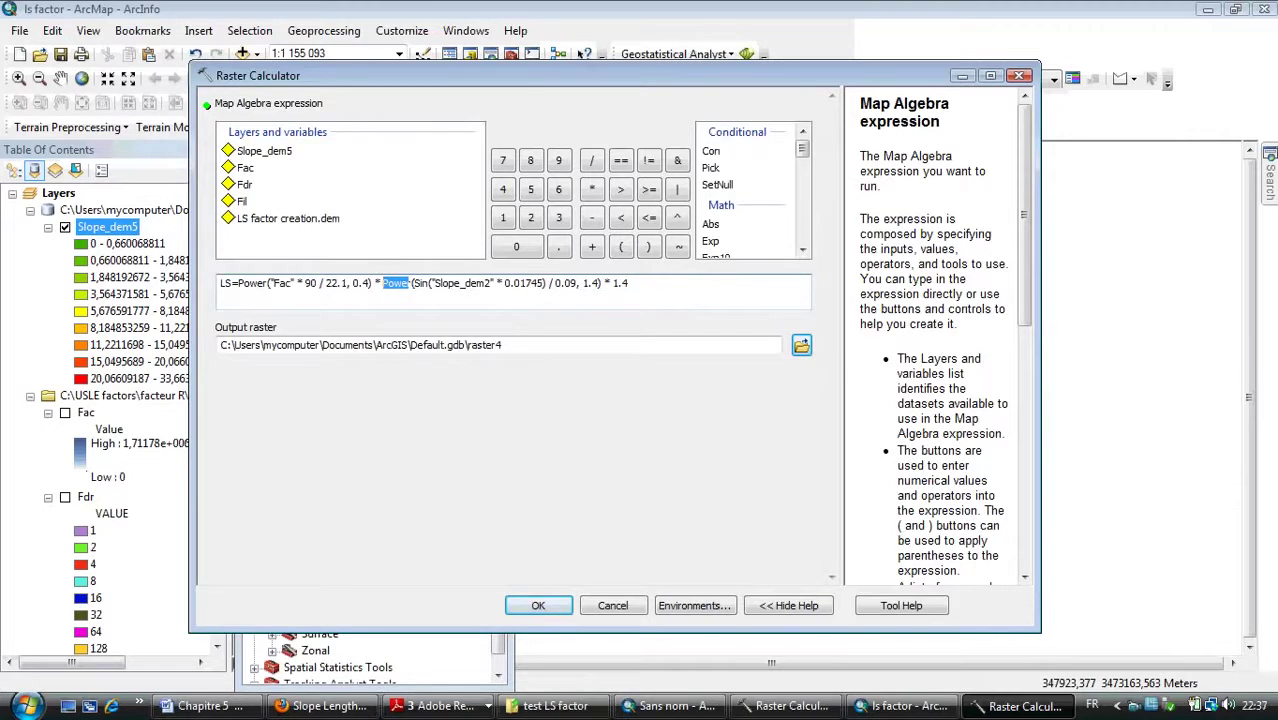
scroll(750, 190, "down", 4)
scroll(750, 190, "down", 6)
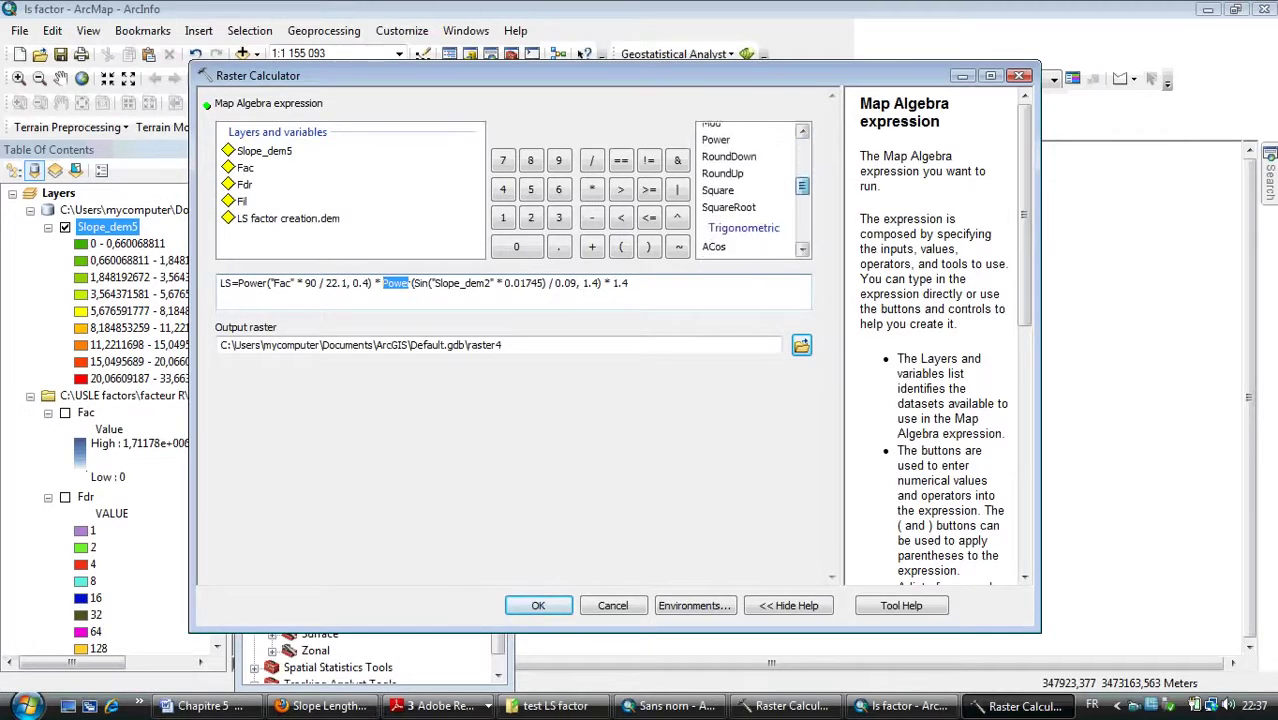
scroll(750, 190, "down", 1)
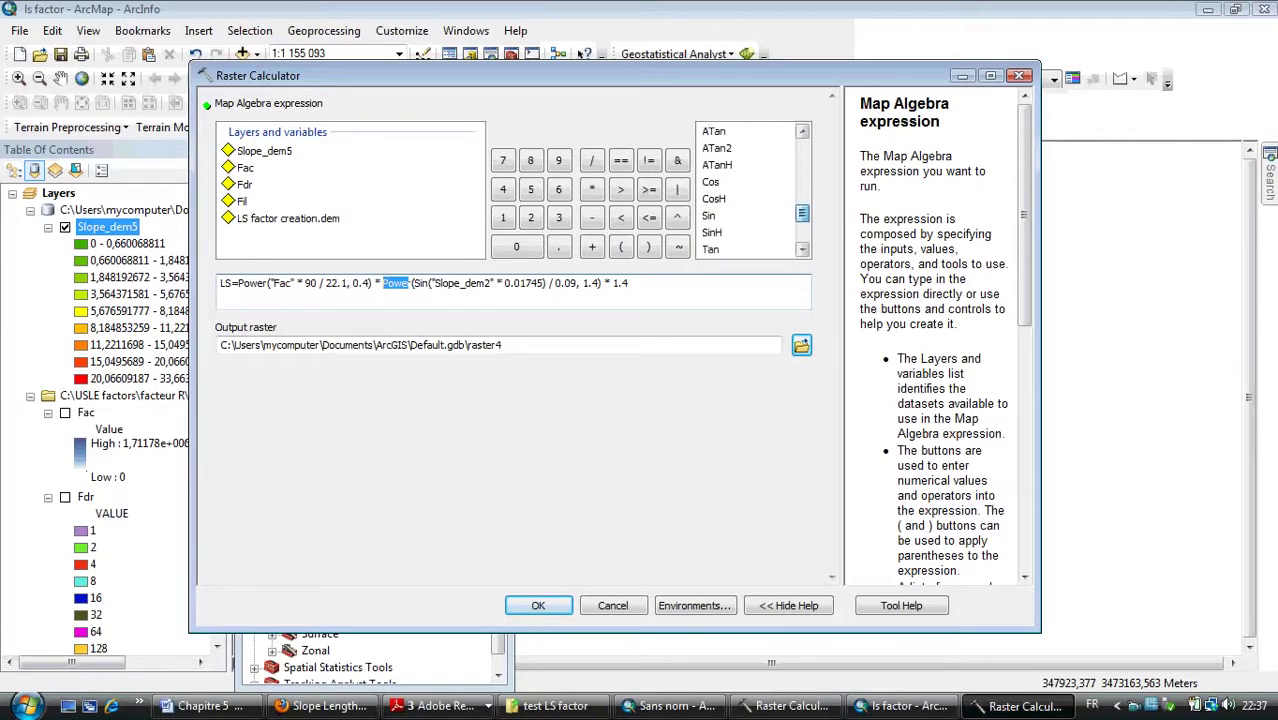
scroll(750, 190, "up", 4)
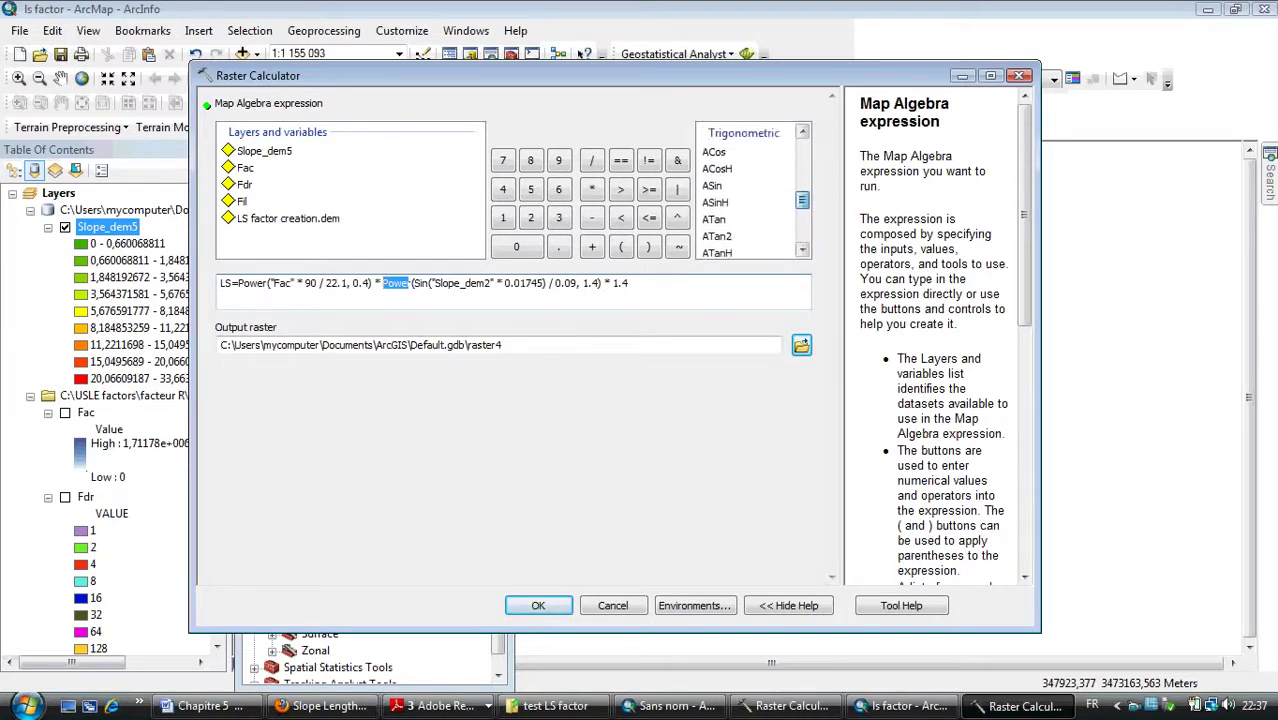
left_click(716, 165)
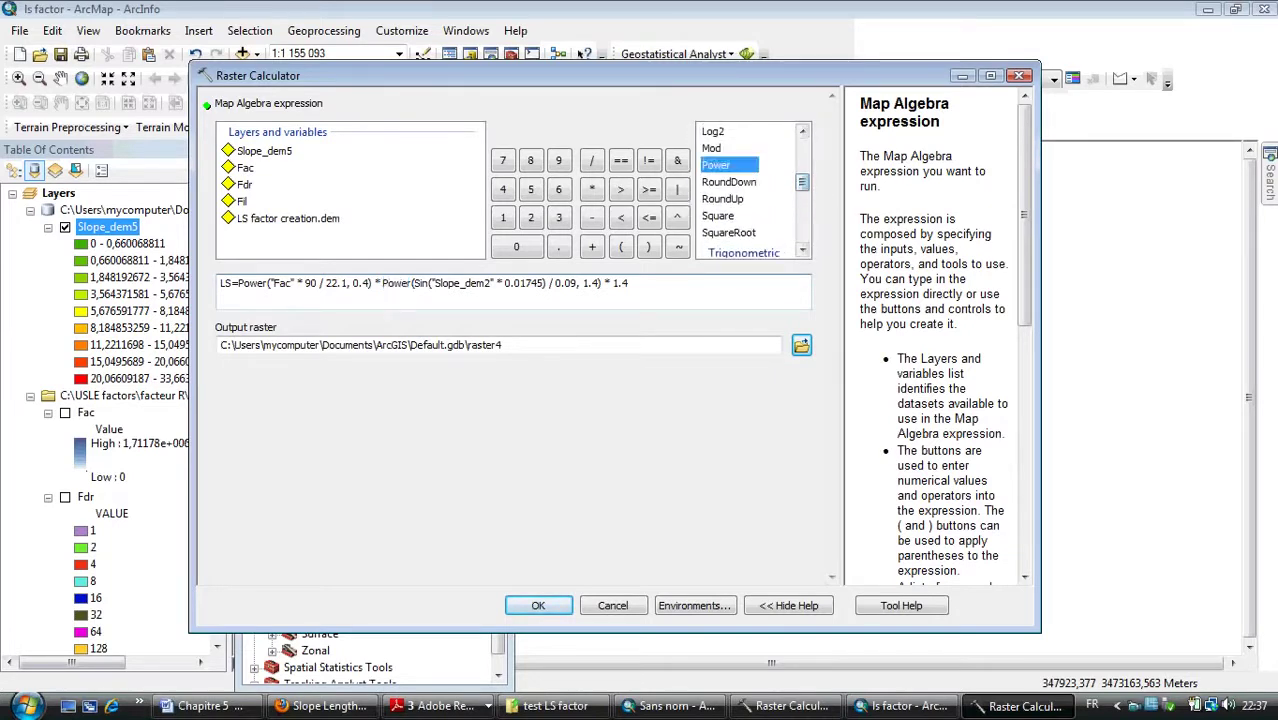
- Replace Slope_dem2 with Slope_dem5 in the expression's Sin term and remove the duplicate quotation marks
left_click(472, 284)
left_click_drag(630, 283, 434, 283)
left_click(525, 283)
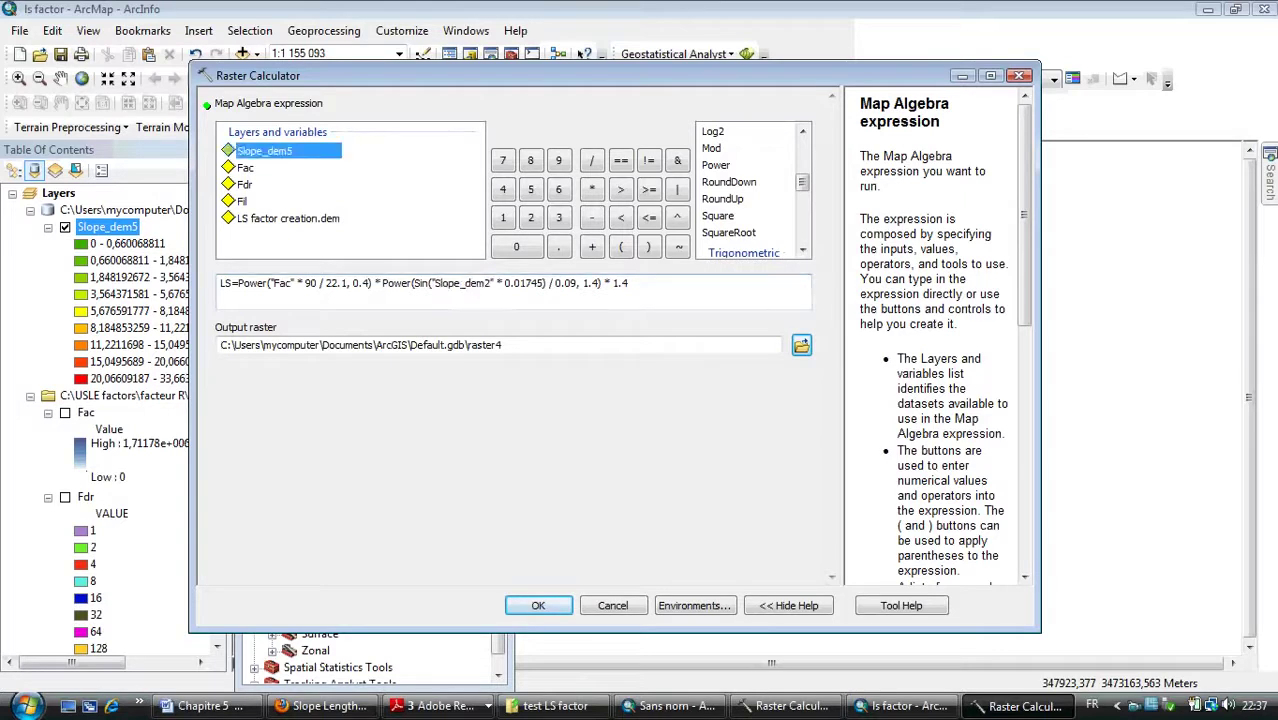
double_click(264, 151)
left_click(433, 283)
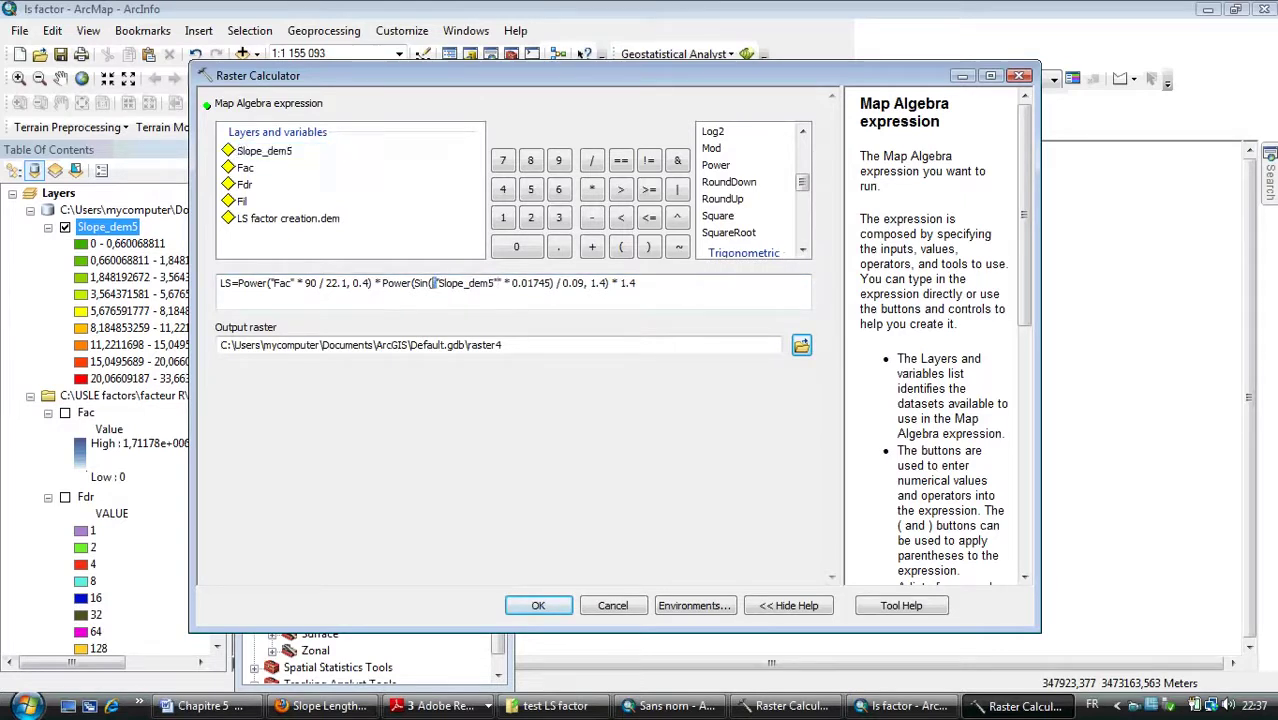
key("Delete")
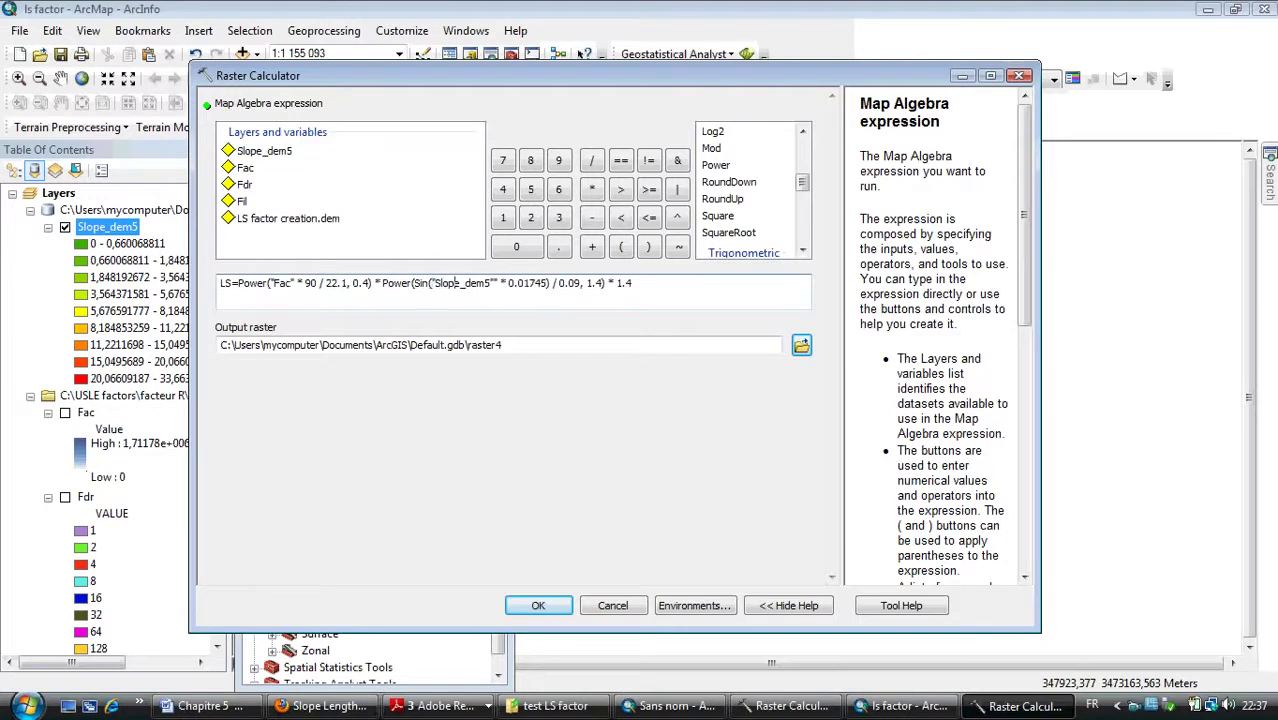
left_click(491, 283)
key("Delete")
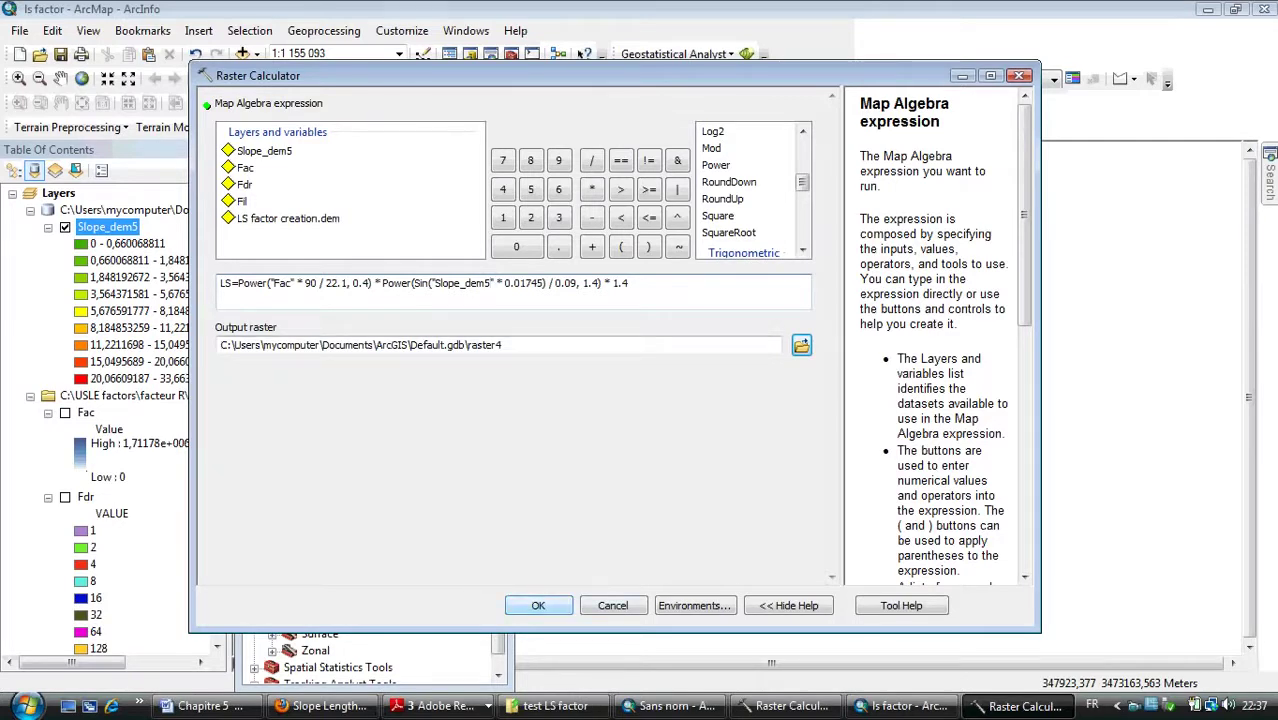
- Run the LS raster calculation and check the highest value of the output raster
left_click(538, 605)
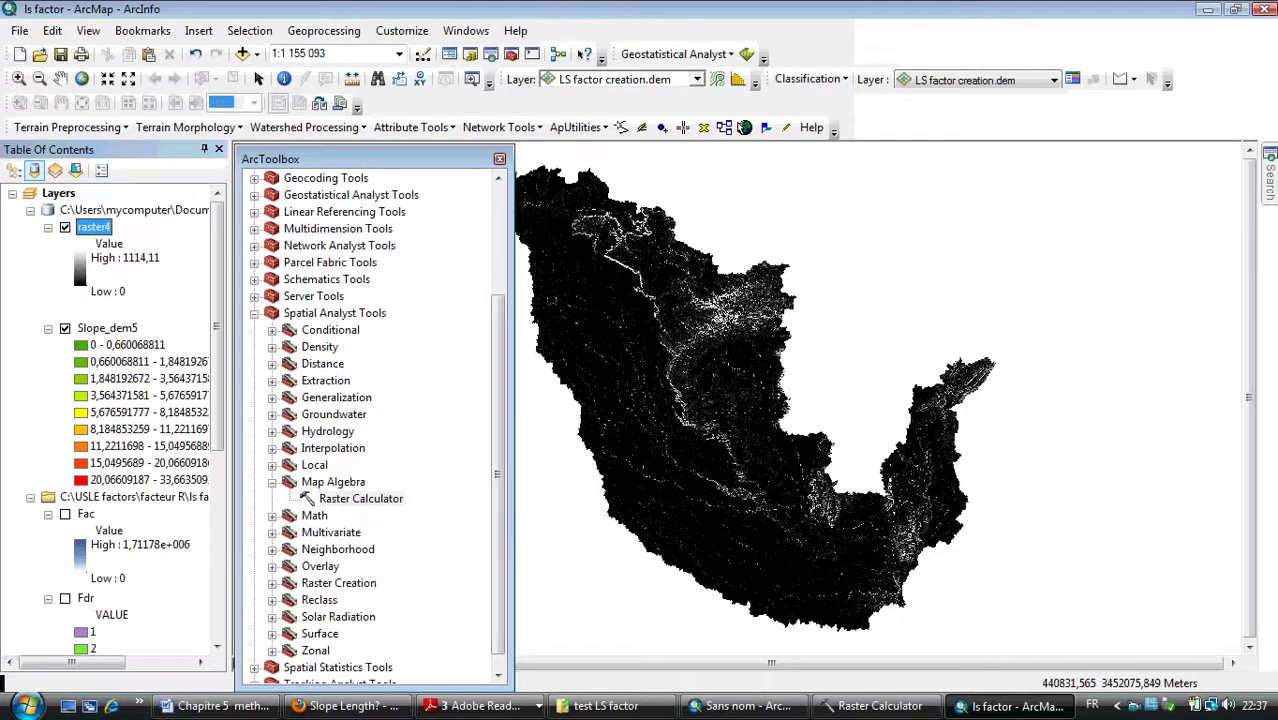
left_click(109, 244)
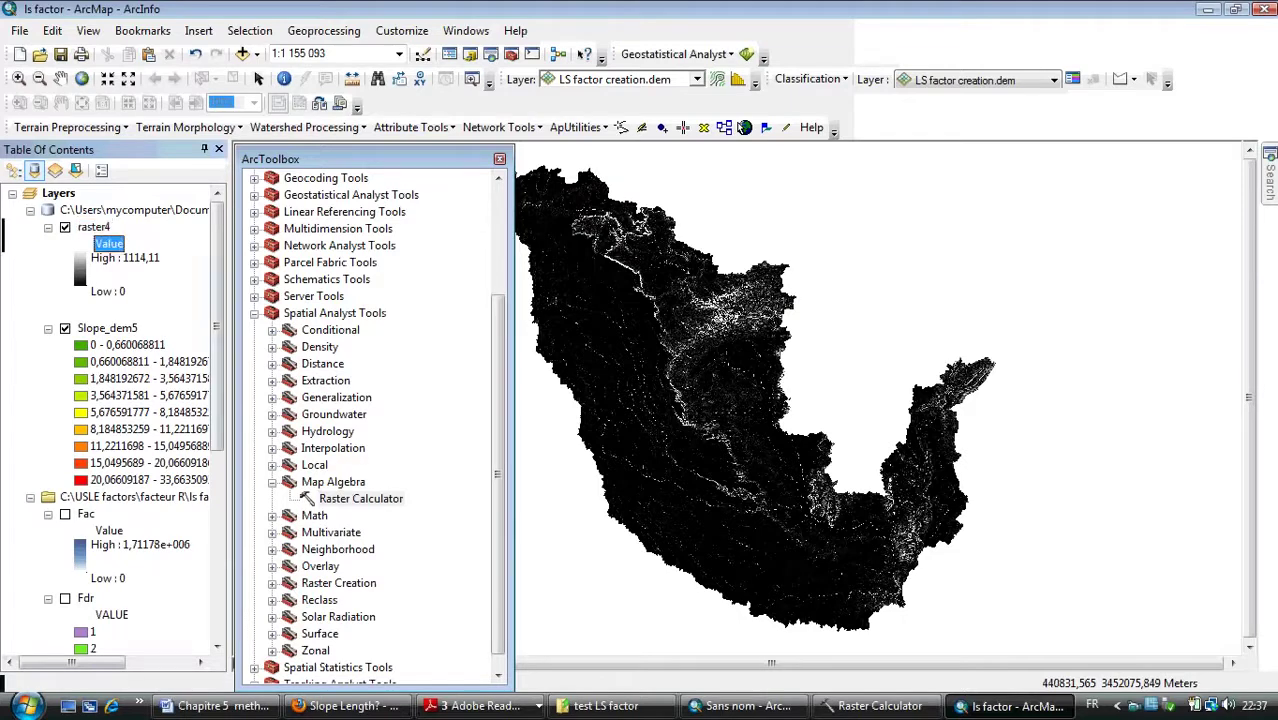
left_click(125, 258)
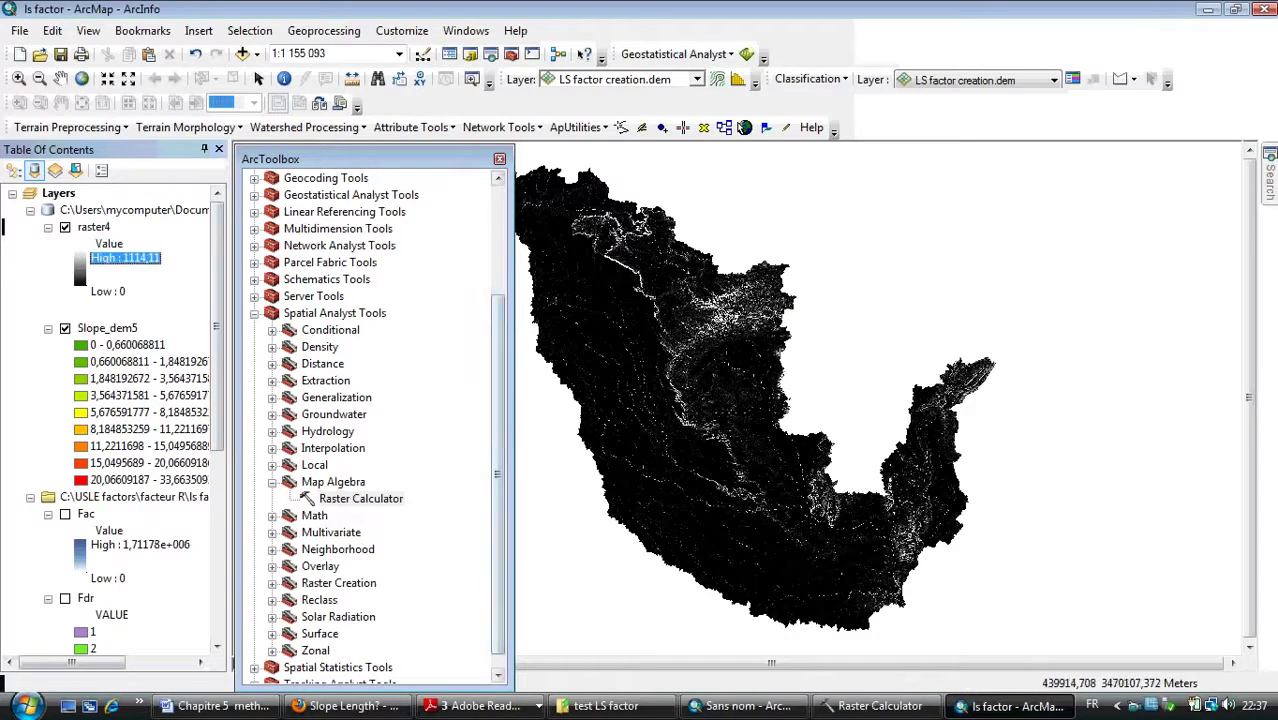
- Open the Raster Calculator again and enter the expression LS="raster4"/100
left_click_drag(498, 470, 498, 362)
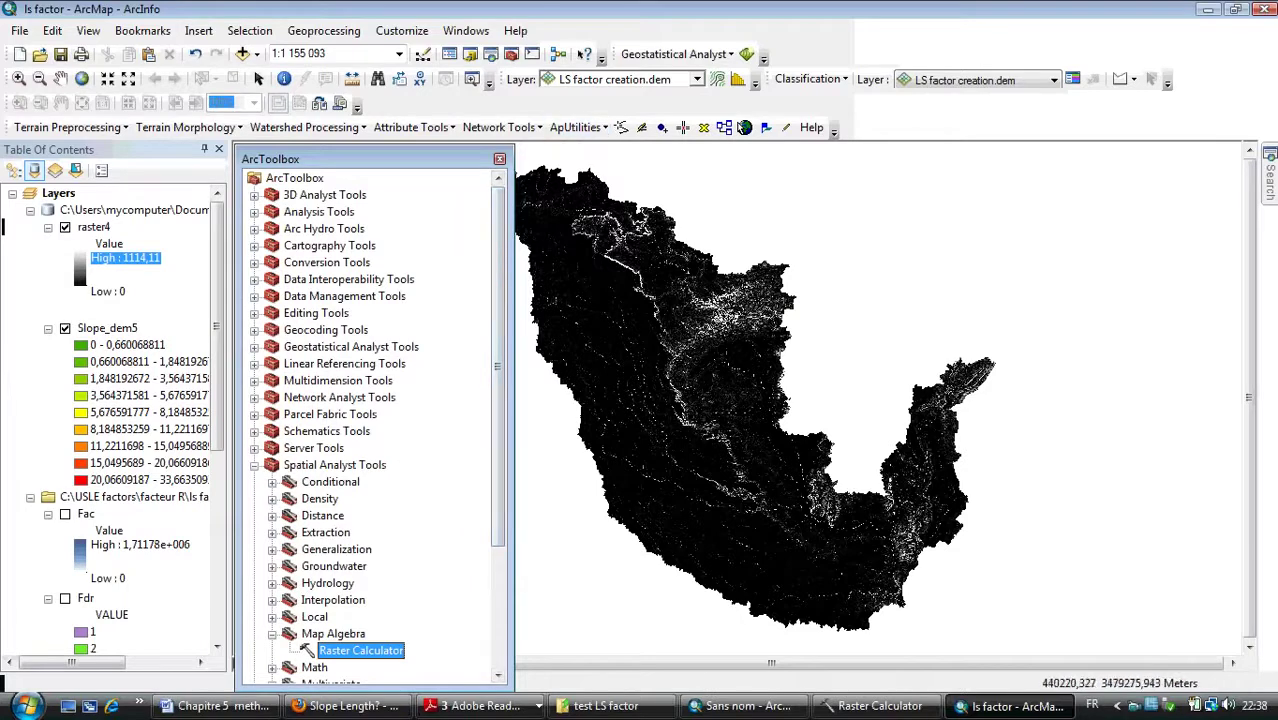
double_click(360, 650)
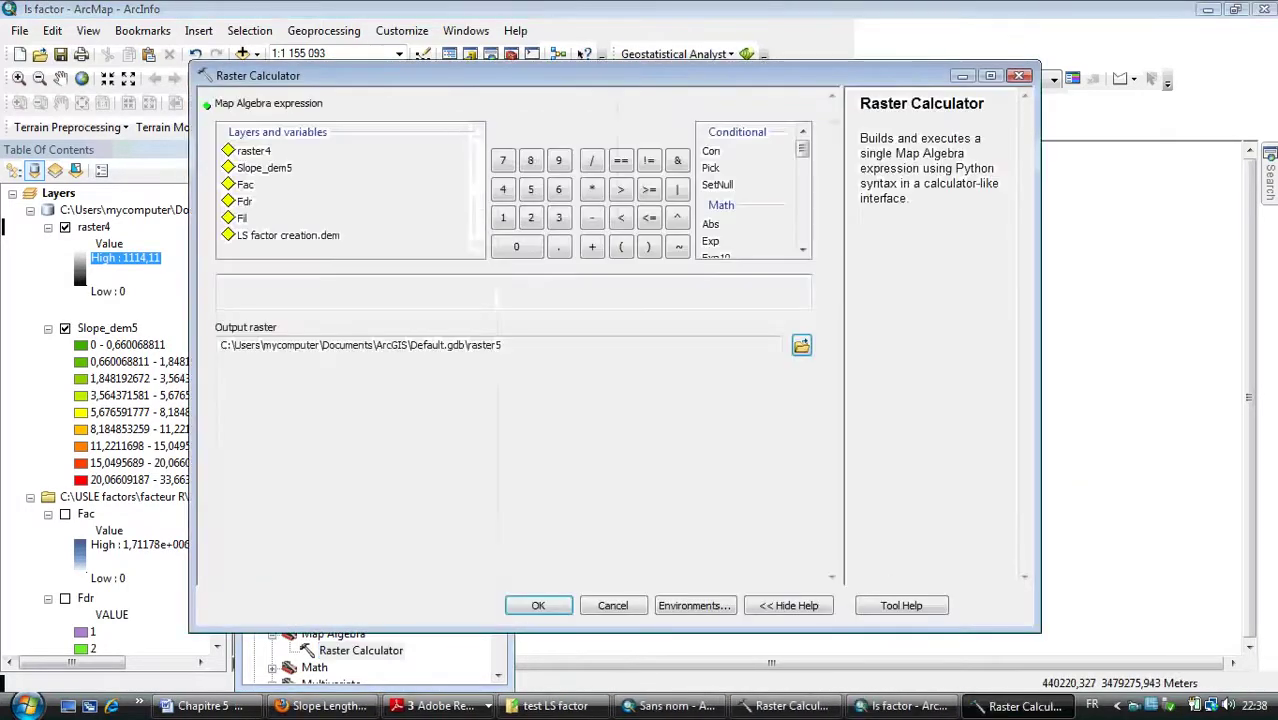
left_click(380, 291)
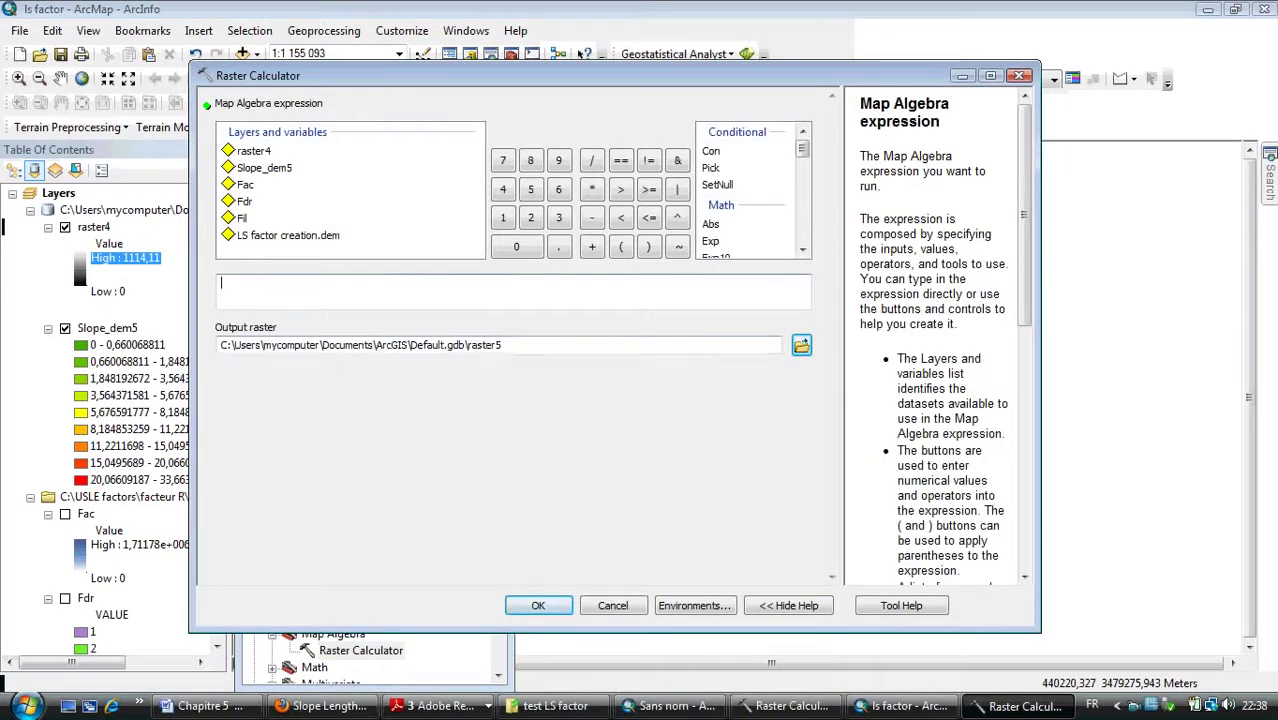
type("LS=")
double_click(254, 151)
type("/100")
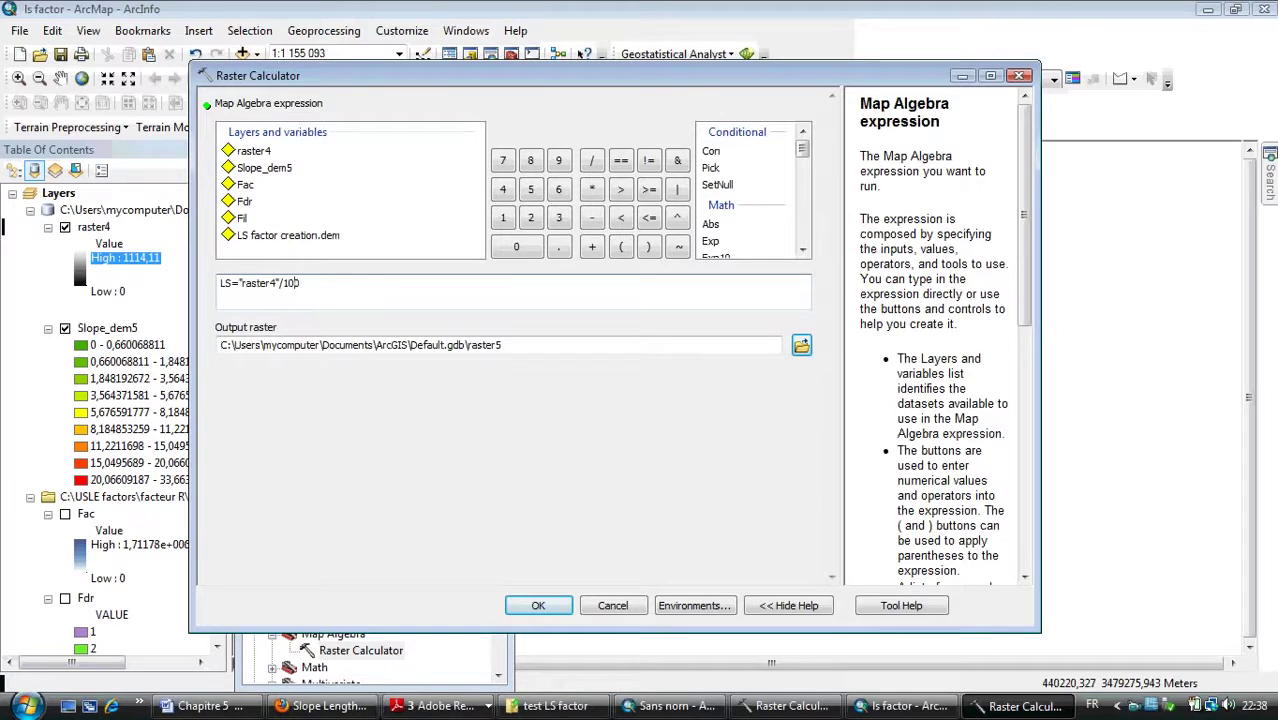
- Enclose the division in parentheses so the expression reads LS=("raster4"/100)
key("Left")
key("Left")
key("Left")
key("Left")
key("Left")
key("Left")
key("Left")
key("Left")
key("Left")
key("Left")
key("Left")
key("Left")
key("Left")
type("(")
key("Right")
key("Right")
key("Right")
key("Right")
key("Right")
key("Right")
key("Right")
key("End")
type(")")
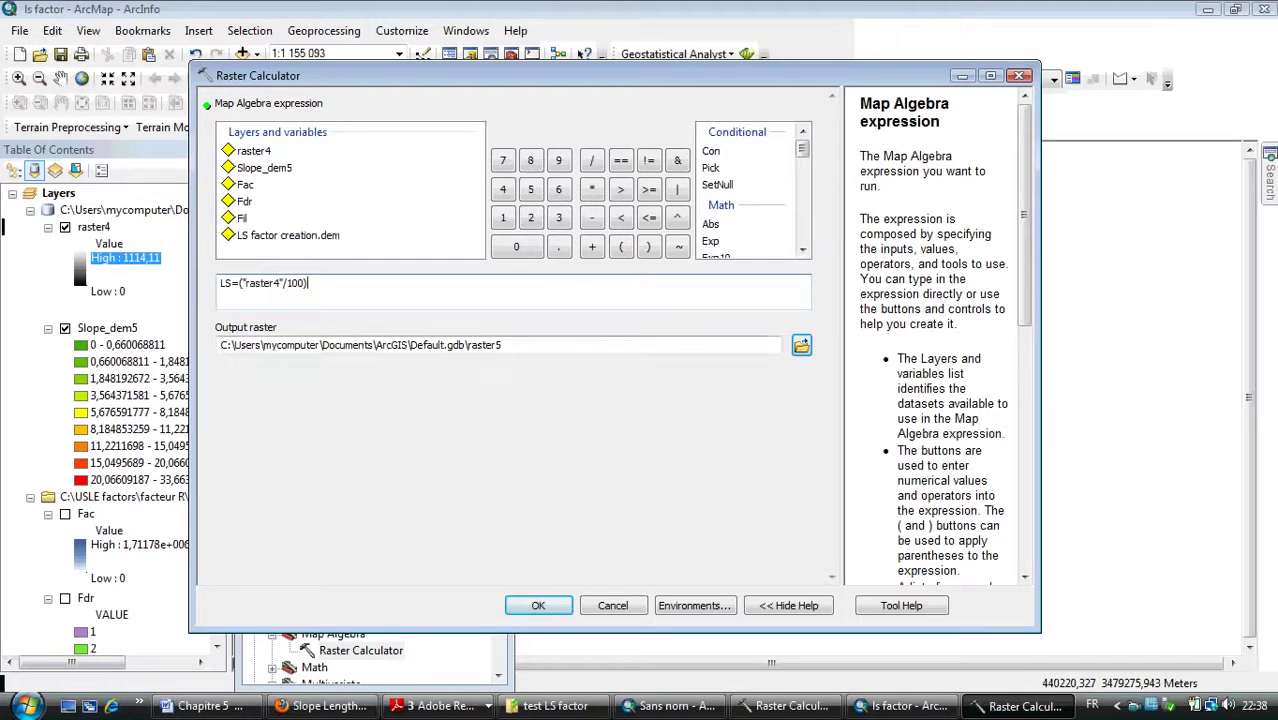
- Run the raster4 division and check the highest value of the rescaled output raster
left_click(538, 605)
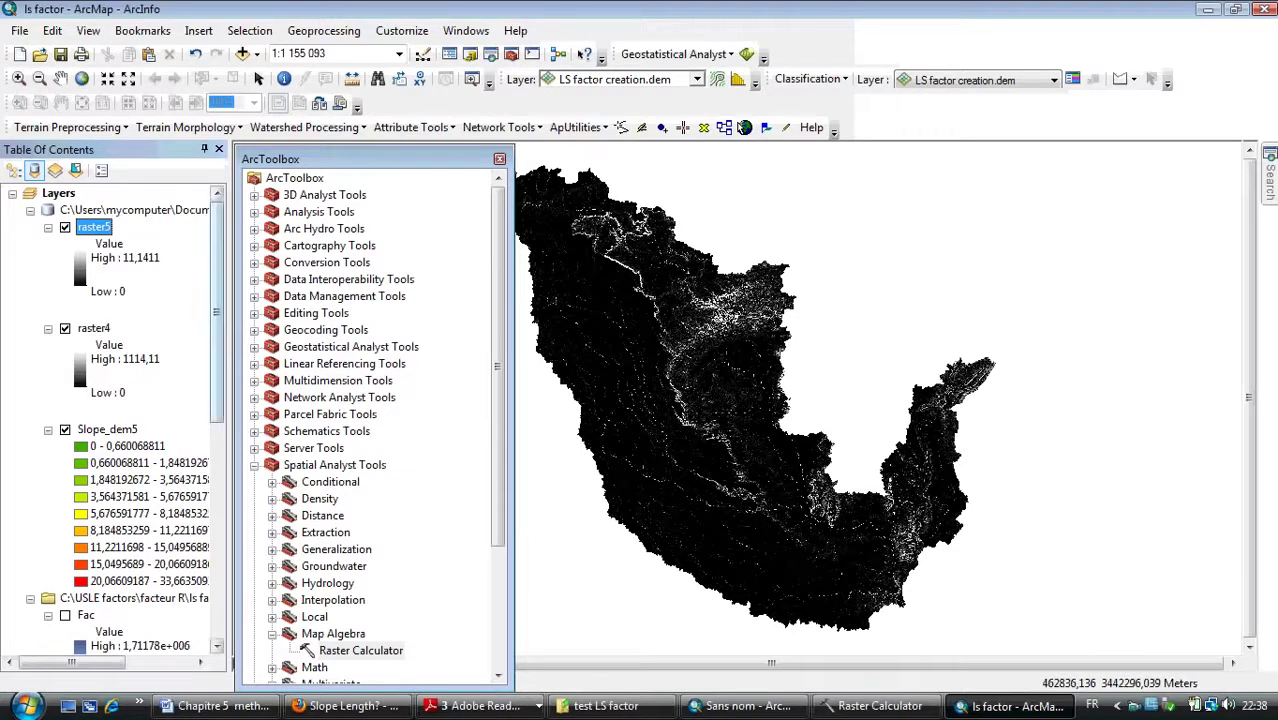
scroll(115, 420, "down", 3)
scroll(115, 420, "up", 3)
left_click(126, 259)
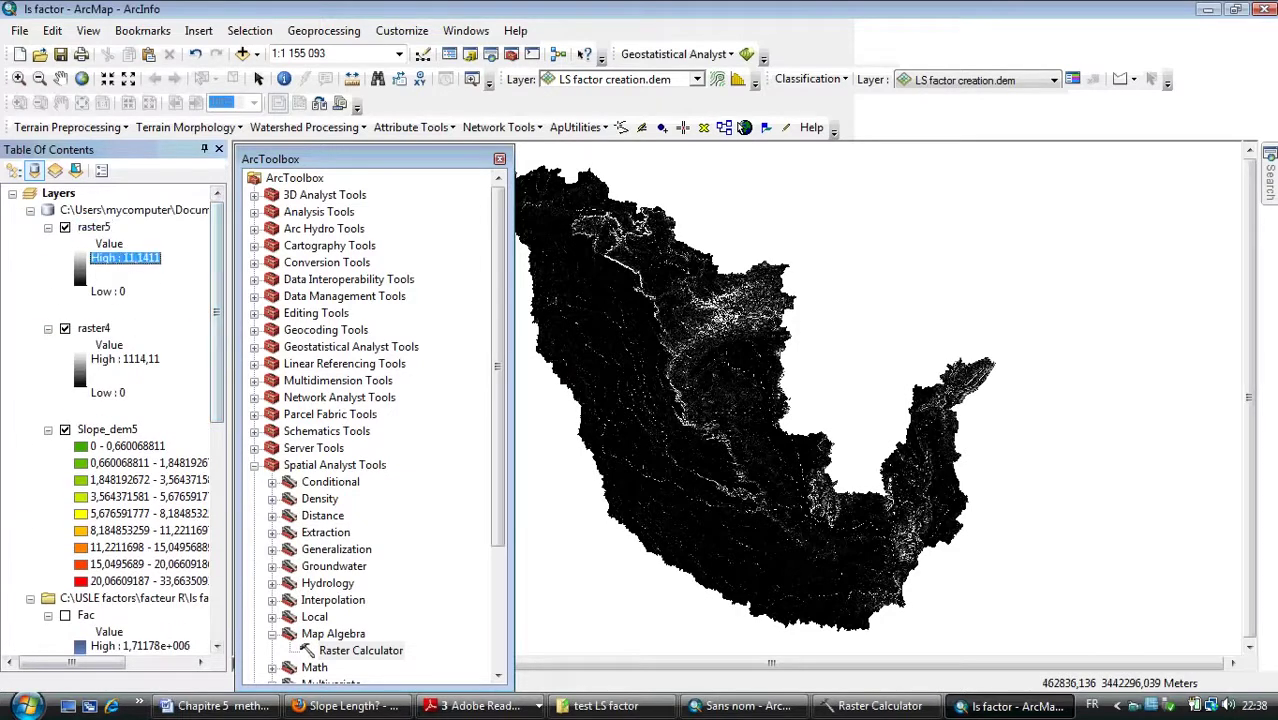
left_click(94, 228)
left_click(109, 244)
left_click(126, 259)
mouse_move(498, 330)
left_mouse_down()
mouse_move(498, 452)
mouse_move(498, 344)
left_mouse_up()
scroll(377, 429, "up", 1)
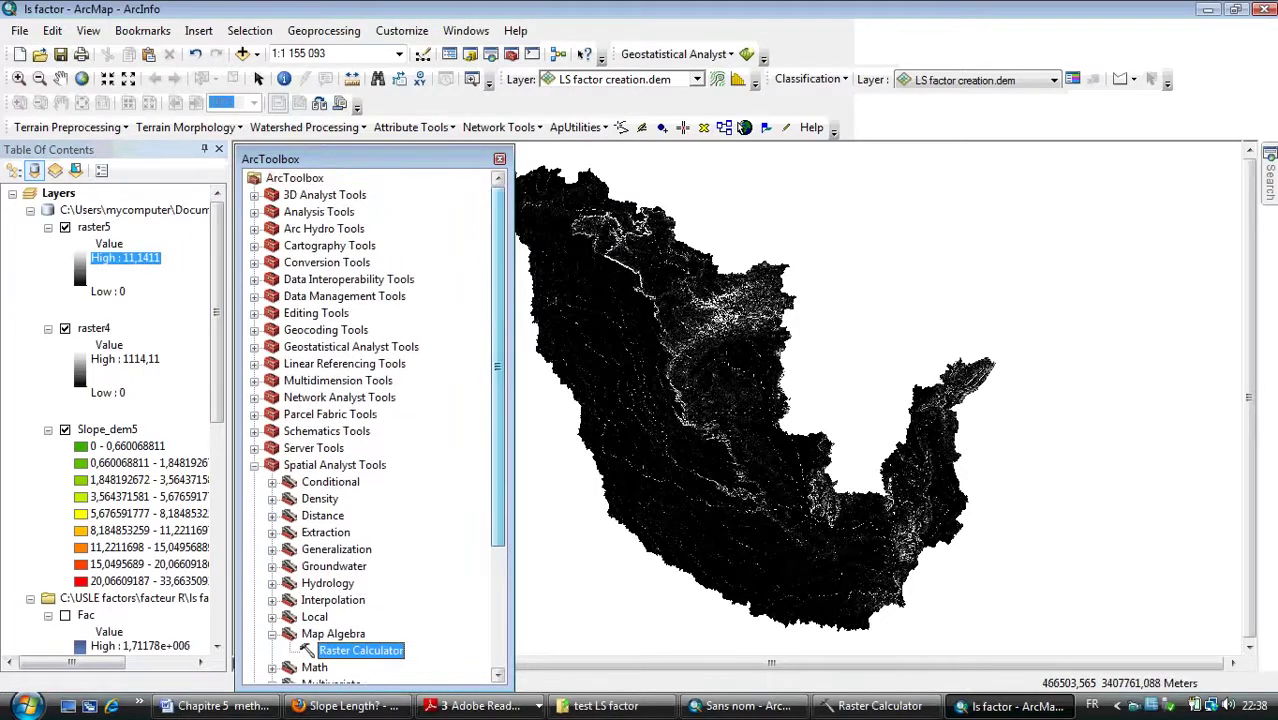
scroll(375, 427, "down", 3)
scroll(375, 427, "up", 3)
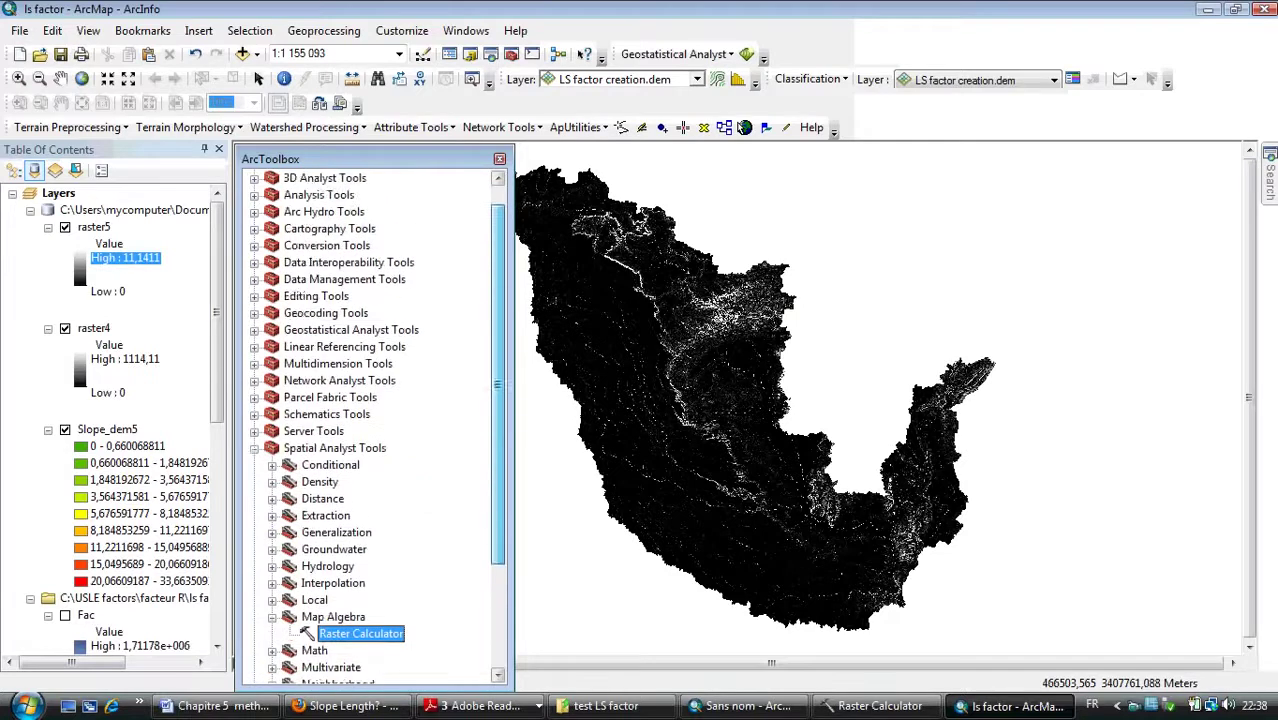
scroll(375, 427, "up", 1)
scroll(375, 427, "down", 3)
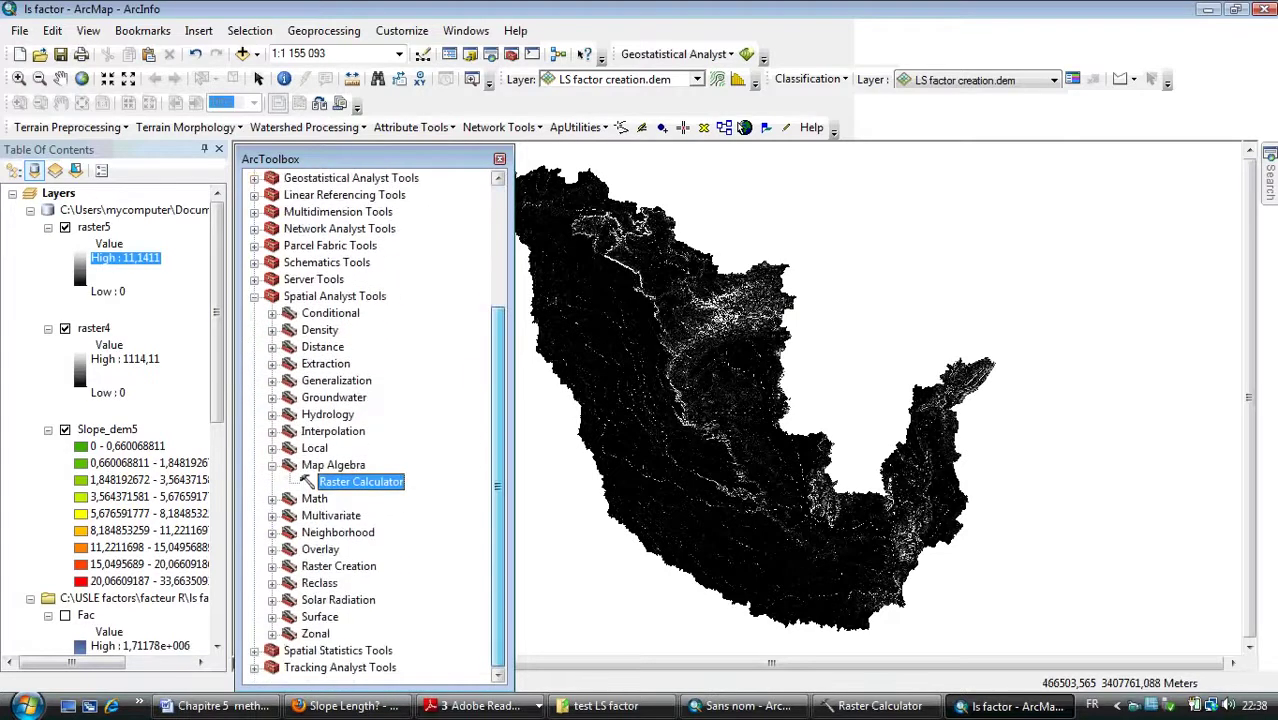
scroll(375, 427, "up", 4)
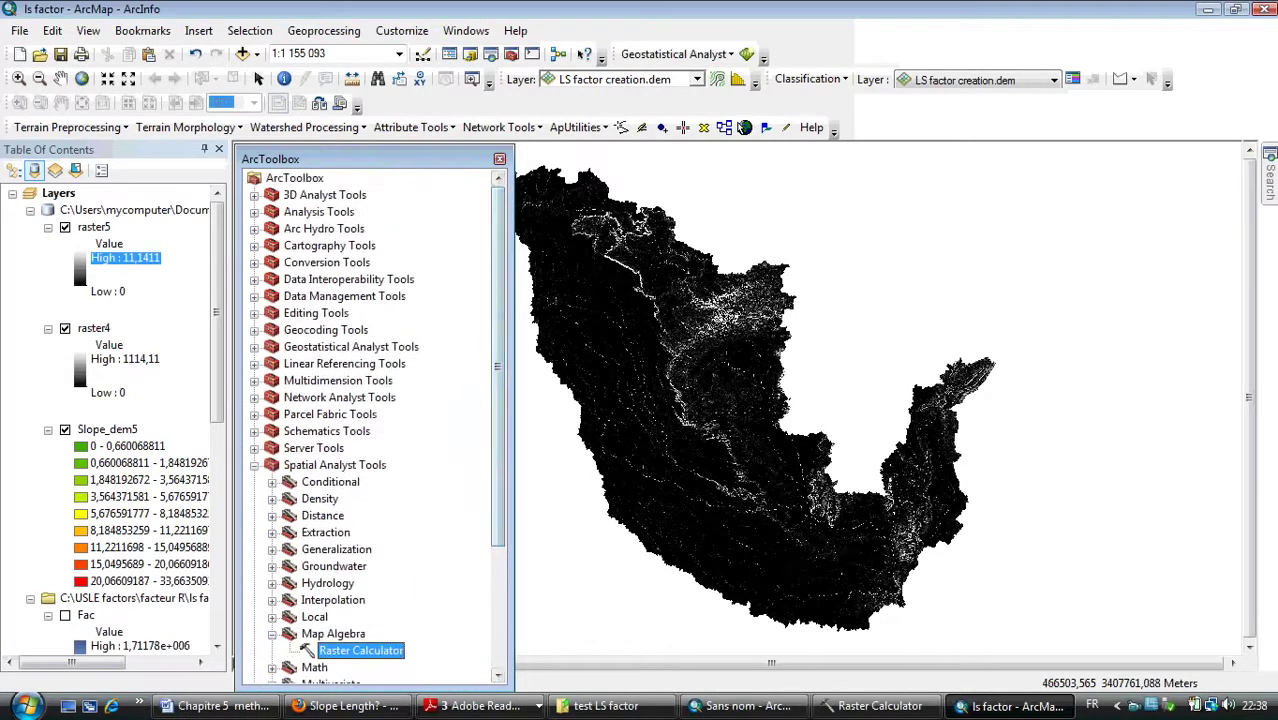
scroll(375, 427, "down", 3)
scroll(375, 427, "up", 4)
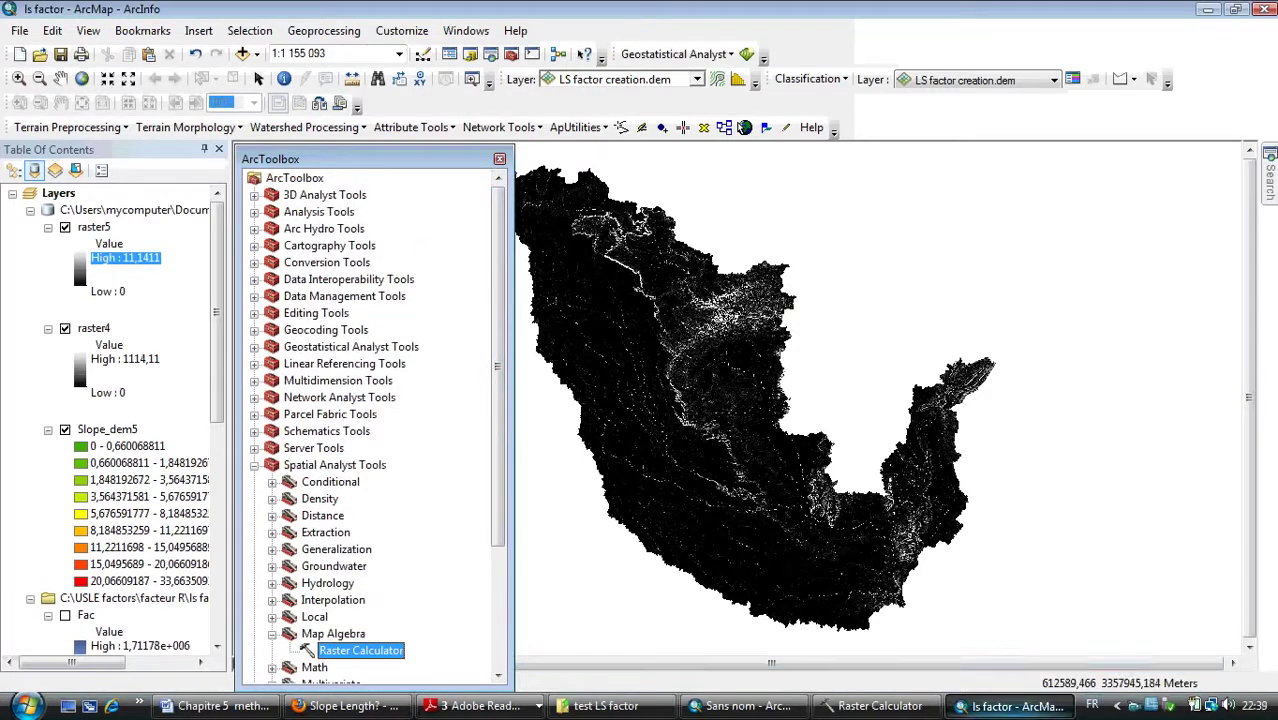
left_click(1008, 664)
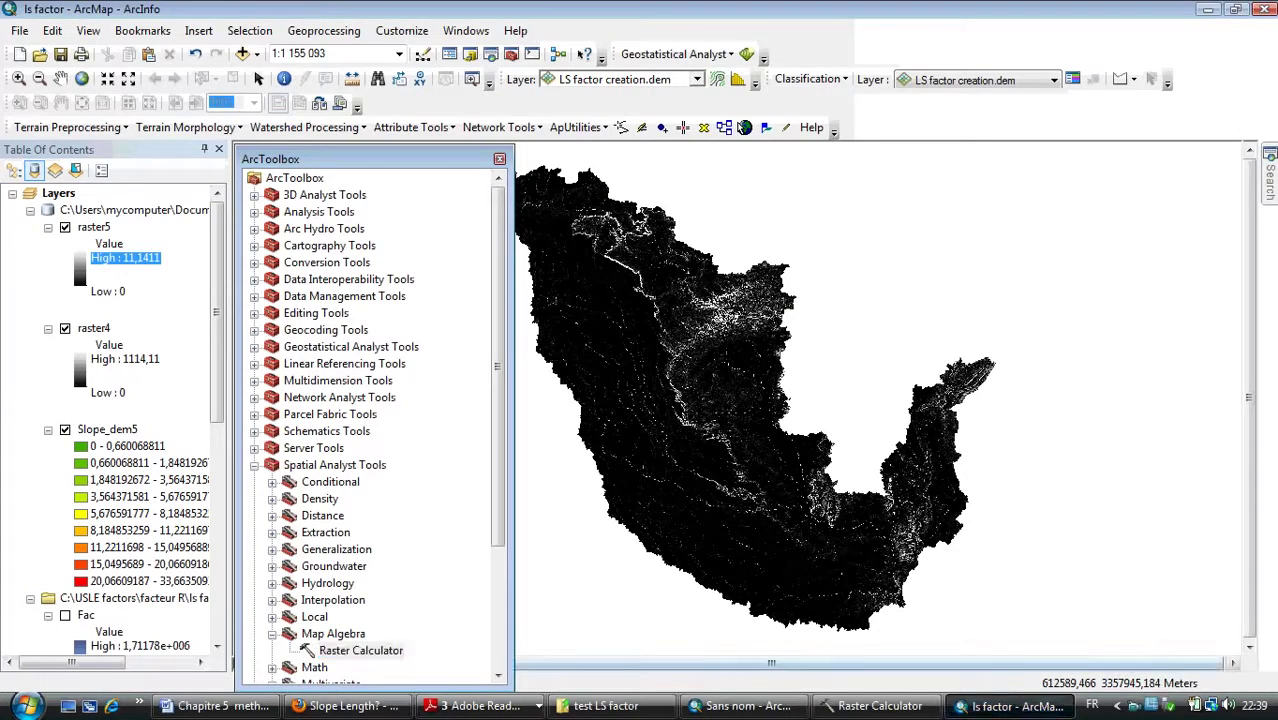